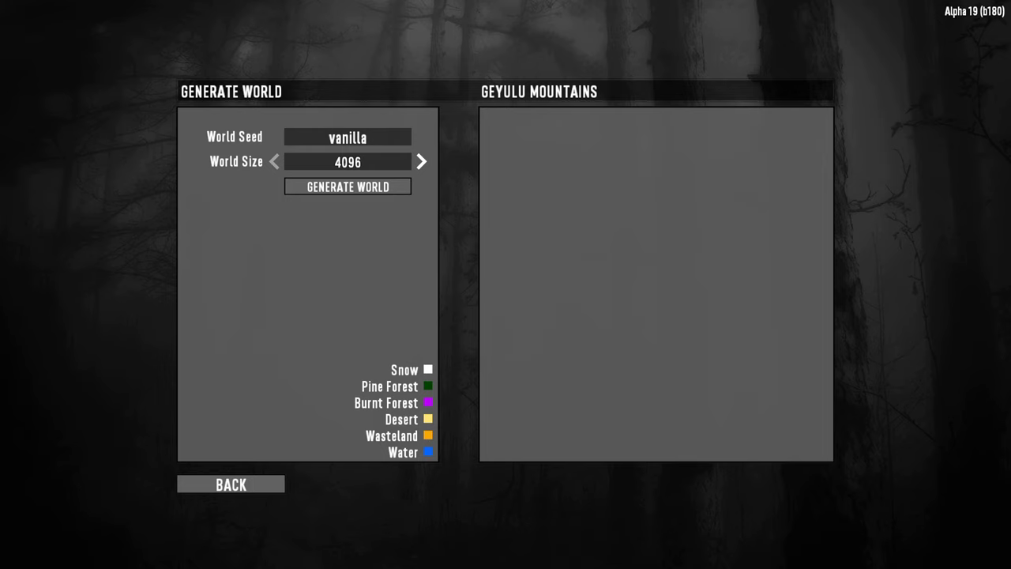
pyautogui.press('Return')
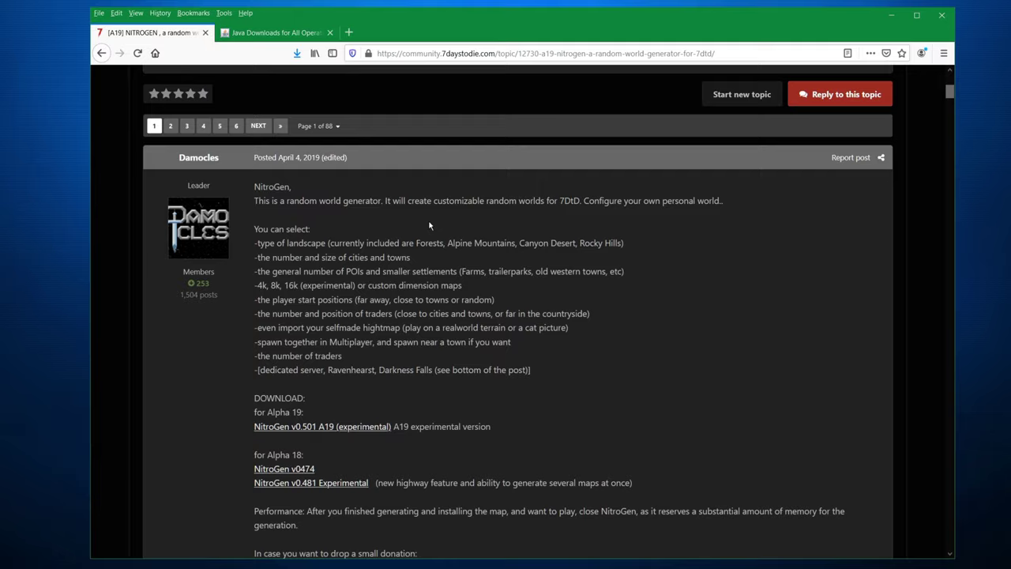
# Step: Download NitroGen v0.501 A19 (experimental) from the first post of the forum topic
pyautogui.moveTo(948, 92)
pyautogui.mouseDown()
pyautogui.moveTo(941, 132)
pyautogui.moveTo(951, 281)
pyautogui.moveTo(963, 93)
pyautogui.mouseUp()
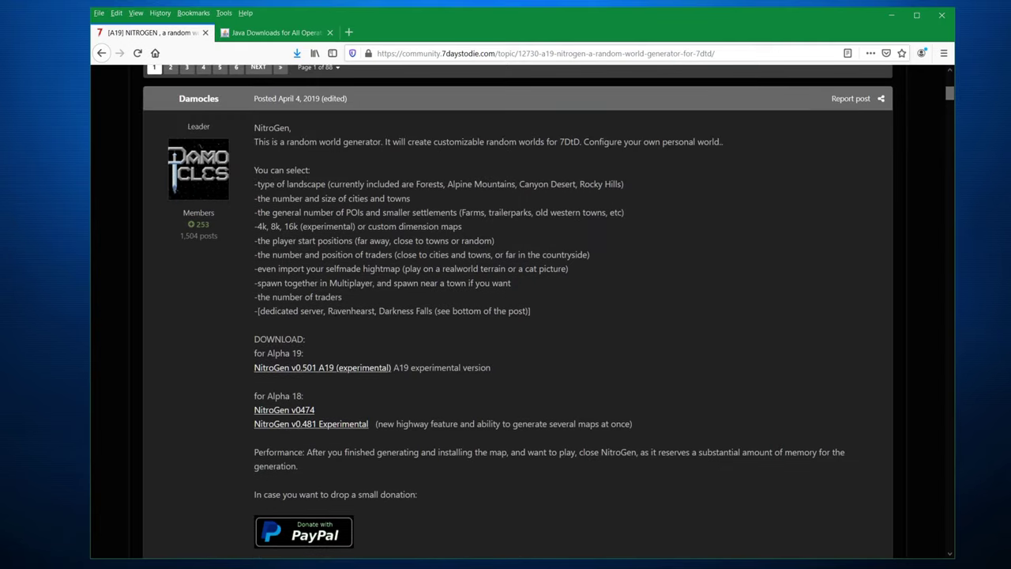
pyautogui.click(349, 368)
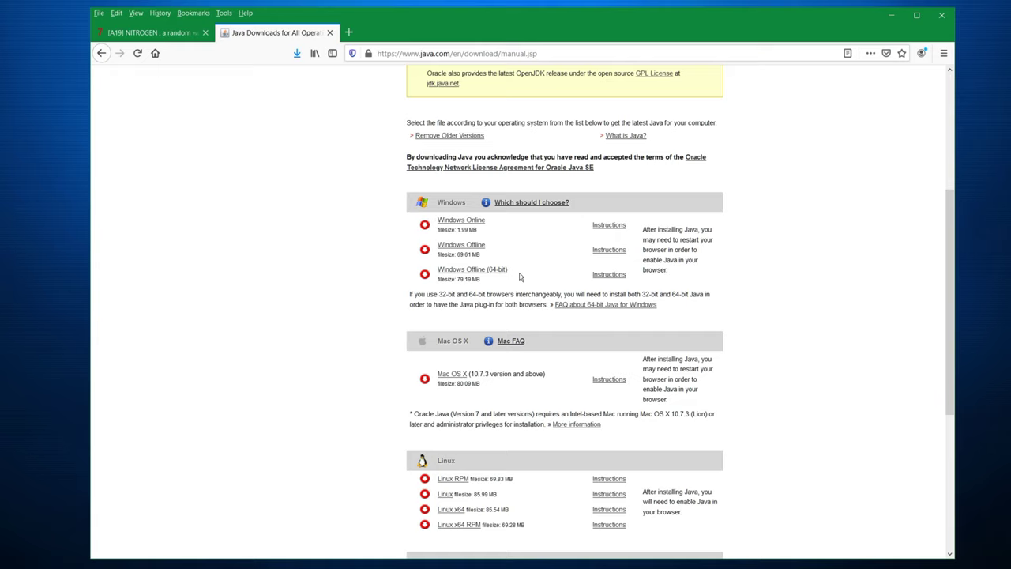
# Step: Download the Windows Offline (64-bit) installer from the Java downloads page
pyautogui.moveTo(515, 271); pyautogui.dragTo(434, 269)
pyautogui.click(452, 273)
pyautogui.moveTo(526, 278); pyautogui.dragTo(490, 273)
pyautogui.click(524, 274)
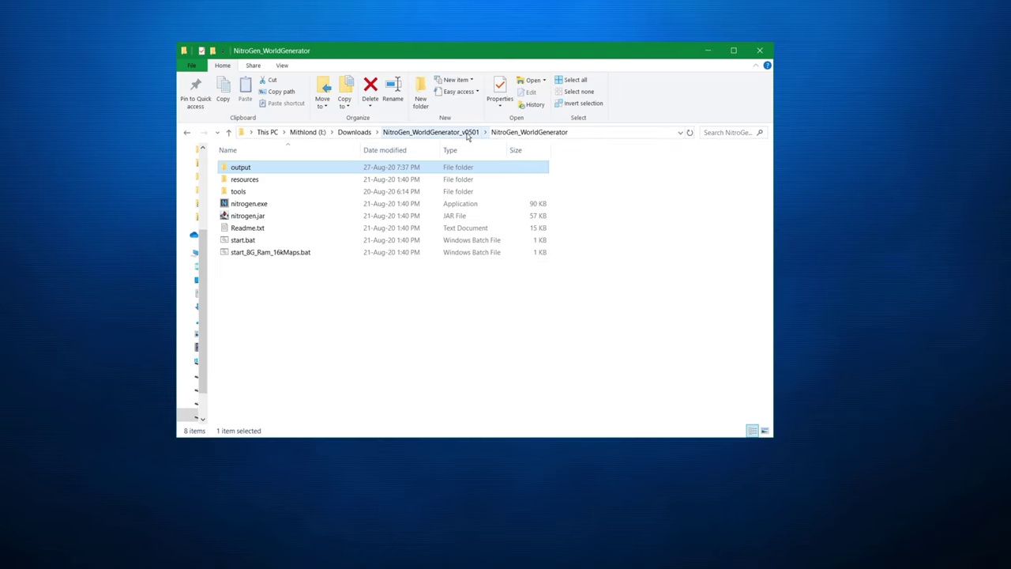
# Step: Open Readme.txt in the NitroGen_WorldGenerator folder and review the A19 version changes
pyautogui.doubleClick(250, 228)
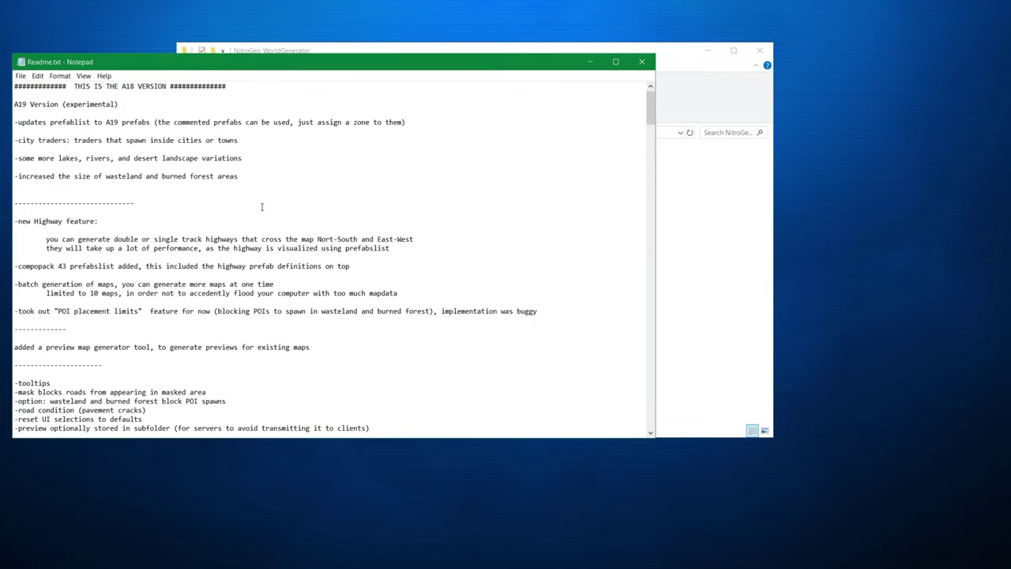
pyautogui.scroll(-3, 138, 158)
pyautogui.scroll(-3, 158, 196)
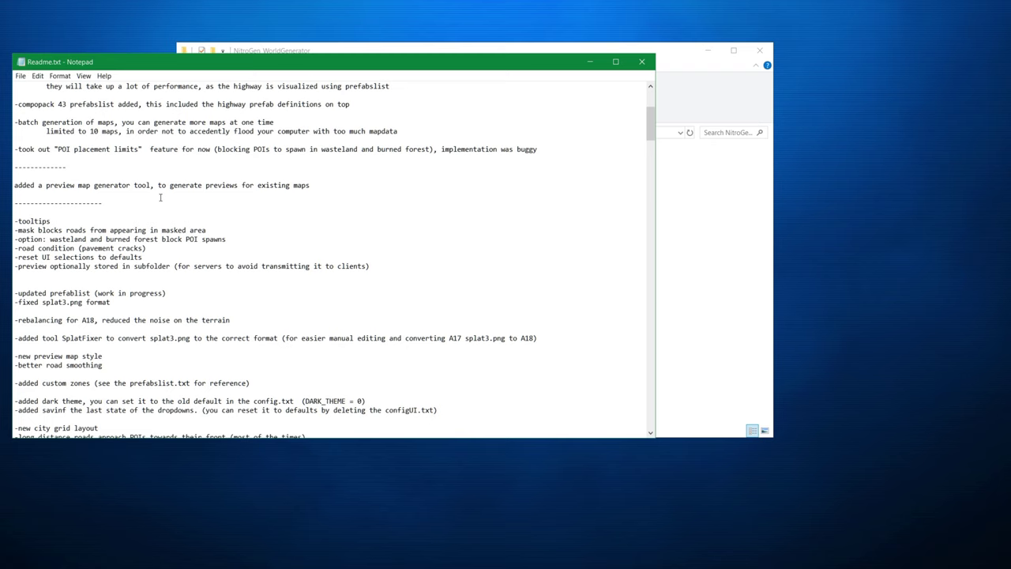
pyautogui.scroll(6, 162, 199)
pyautogui.moveTo(277, 174); pyautogui.dragTo(15, 122)
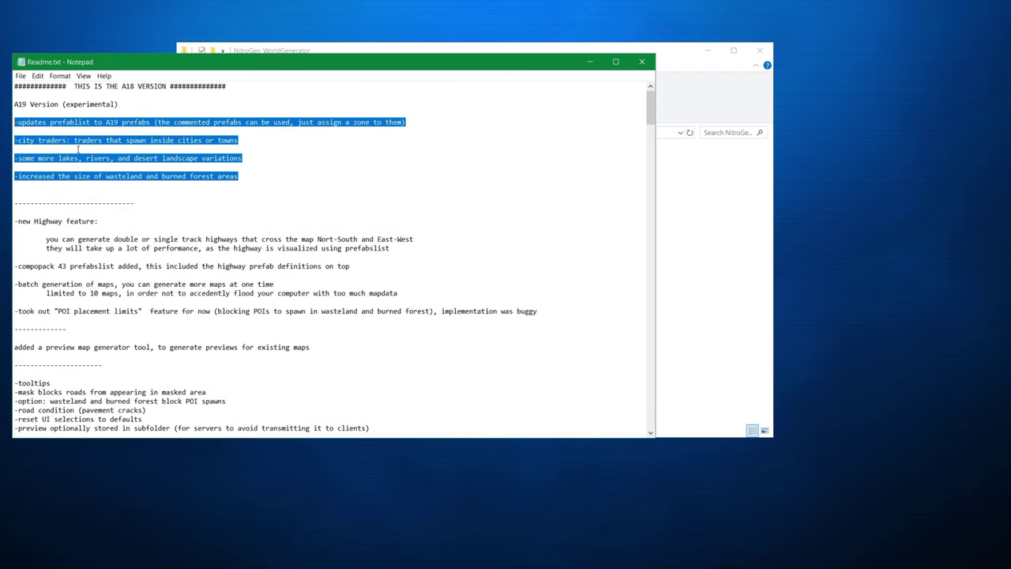
pyautogui.scroll(-15, 78, 149)
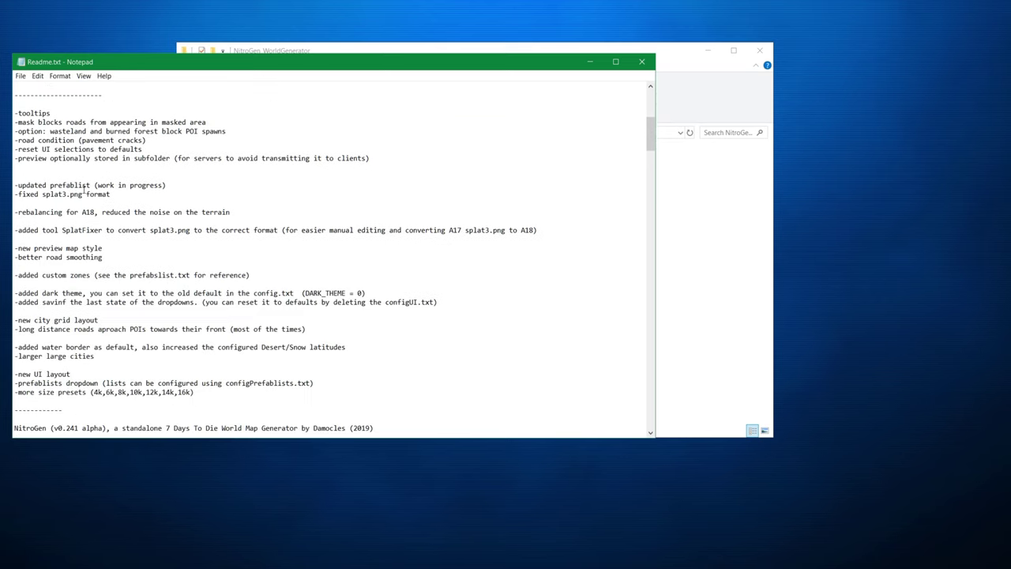
# Step: Read the Java, install and run instructions in the readme, including the nitrogen.exe entry, and minimize the file
pyautogui.scroll(-2, 86, 196)
pyautogui.scroll(-5, 86, 199)
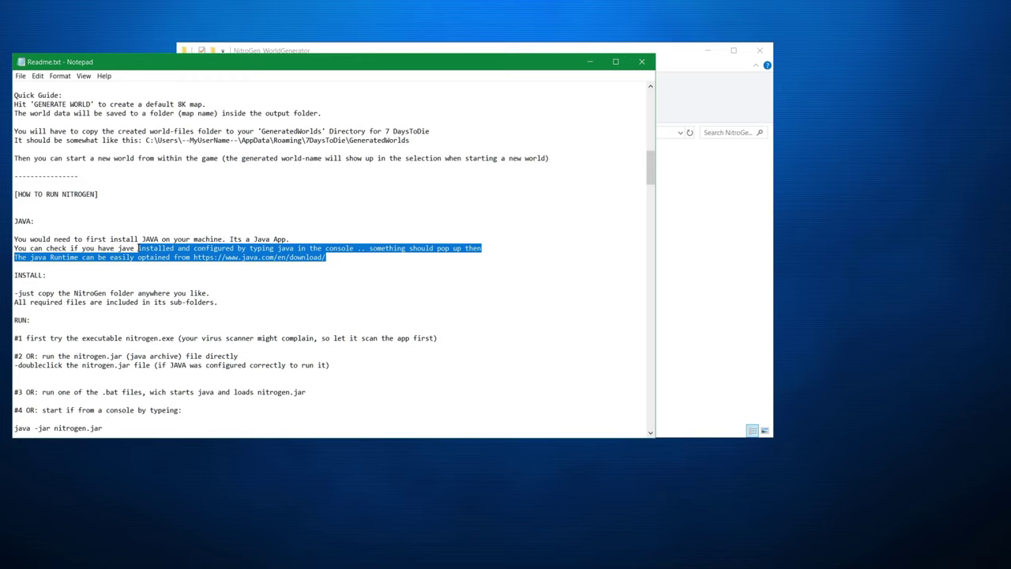
pyautogui.moveTo(139, 248); pyautogui.dragTo(68, 238)
pyautogui.click(100, 286)
pyautogui.moveTo(220, 307); pyautogui.dragTo(14, 294)
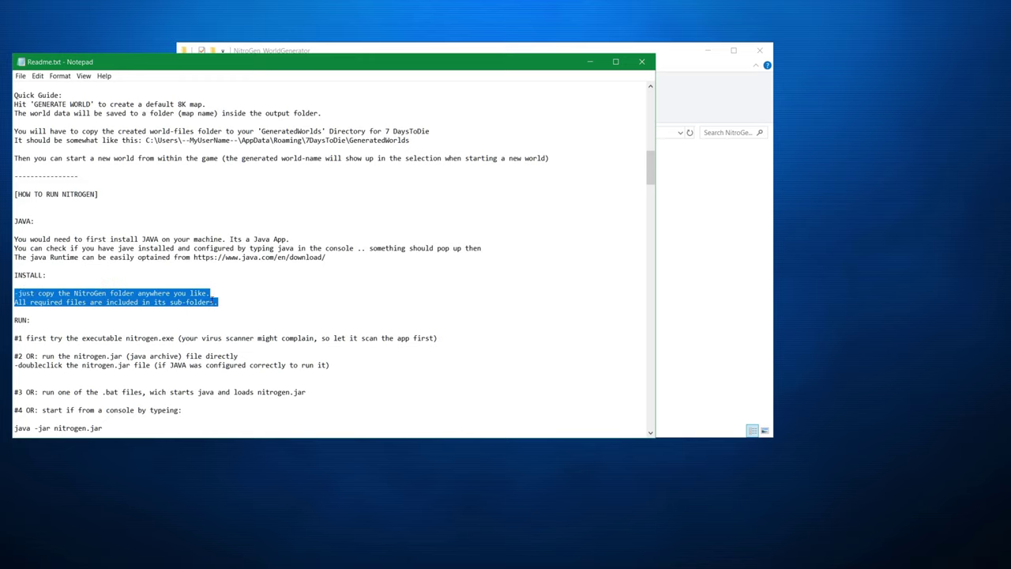
pyautogui.click(234, 303)
pyautogui.scroll(-3, 234, 303)
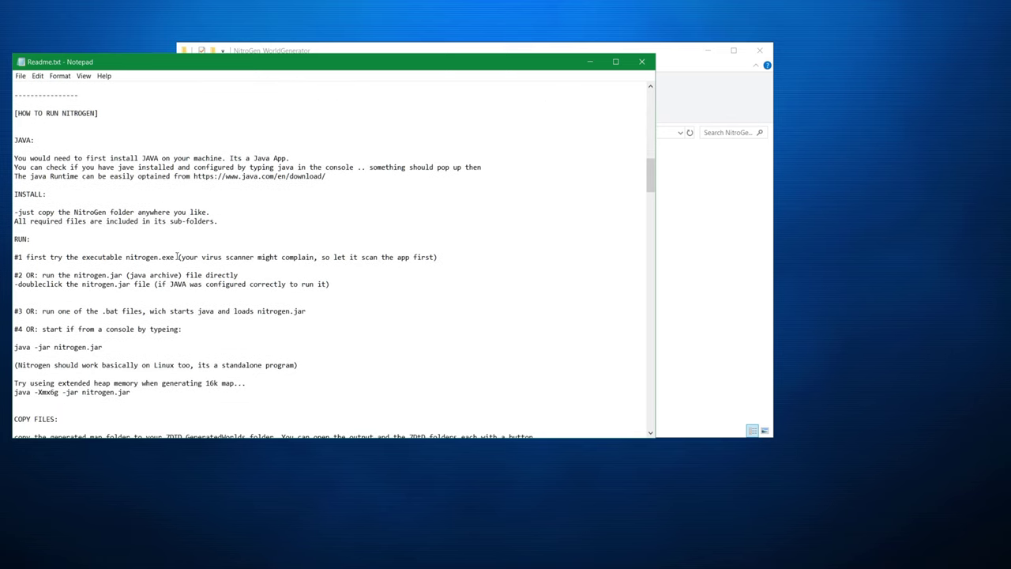
pyautogui.moveTo(175, 257); pyautogui.dragTo(128, 257)
pyautogui.click(590, 62)
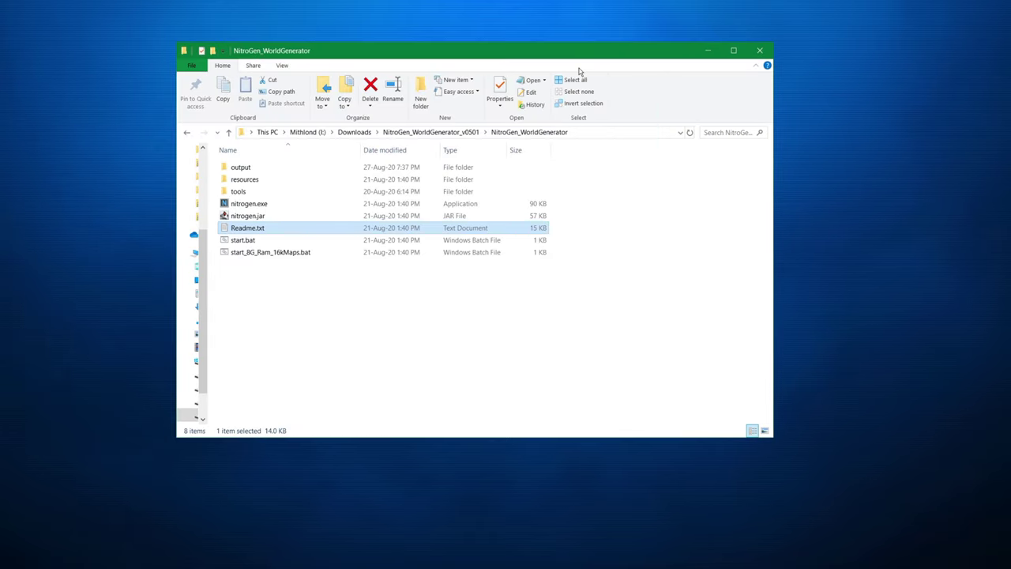
# Step: Launch nitrogen.exe from the NitroGen_WorldGenerator folder and reposition its window
pyautogui.click(262, 209)
pyautogui.doubleClick(263, 210)
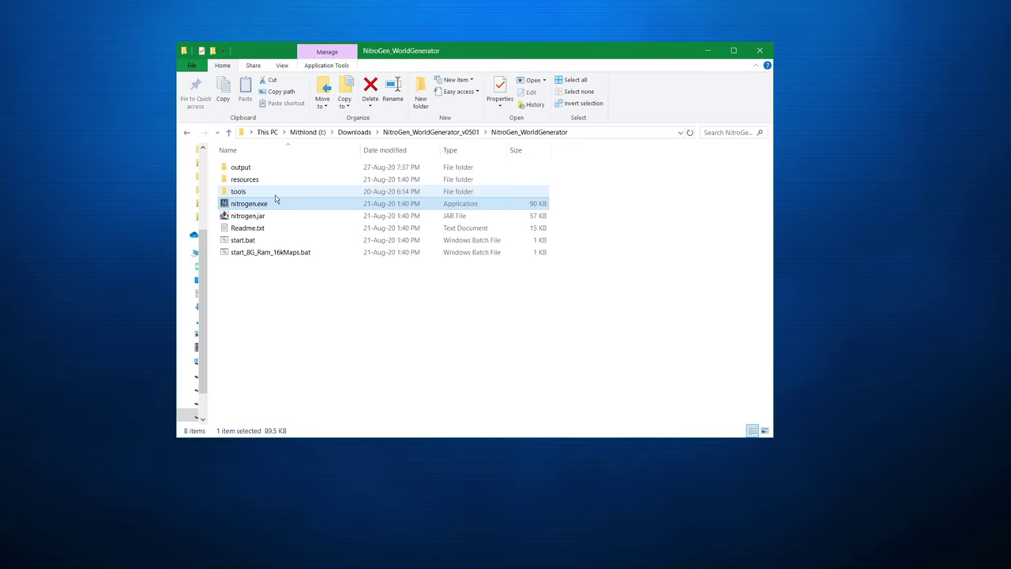
pyautogui.moveTo(439, 88); pyautogui.dragTo(335, 42)
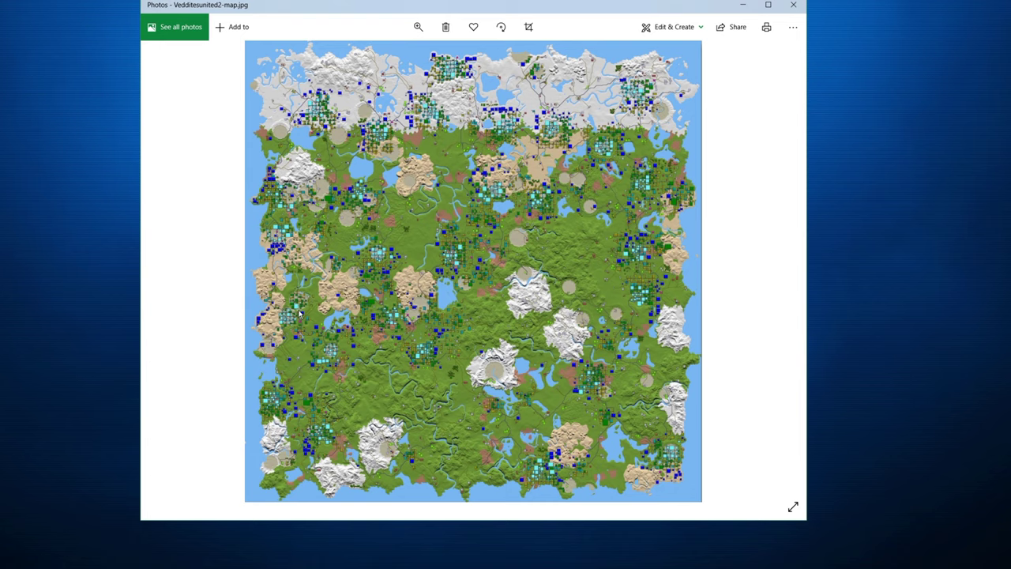
# Step: Examine the terrain, cities, lakes and mountains in the map image Vedditesunited2-map.jpg, and minimize the image
pyautogui.scroll(3, 525, 233)
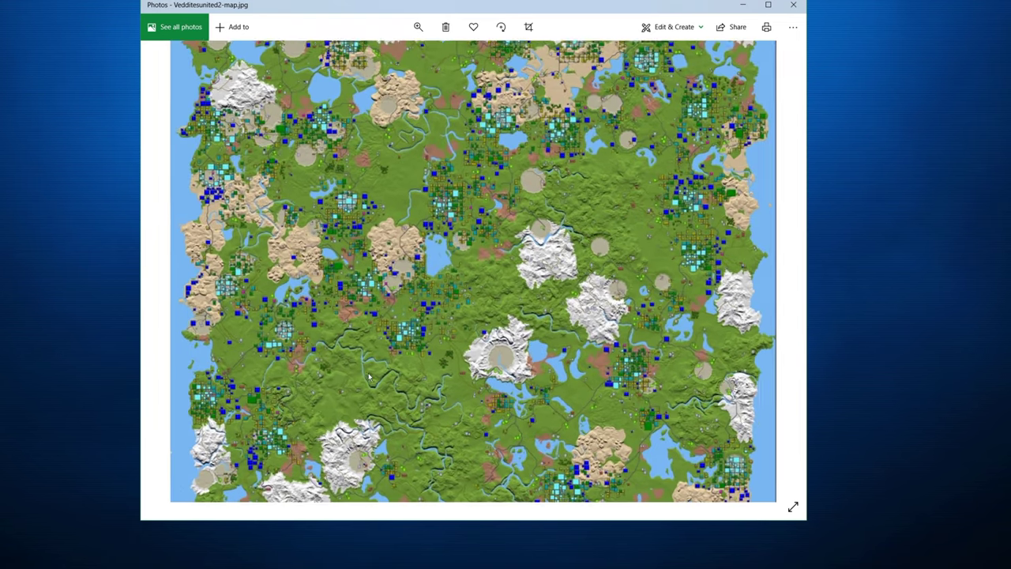
pyautogui.scroll(2, 528, 230)
pyautogui.scroll(1, 528, 231)
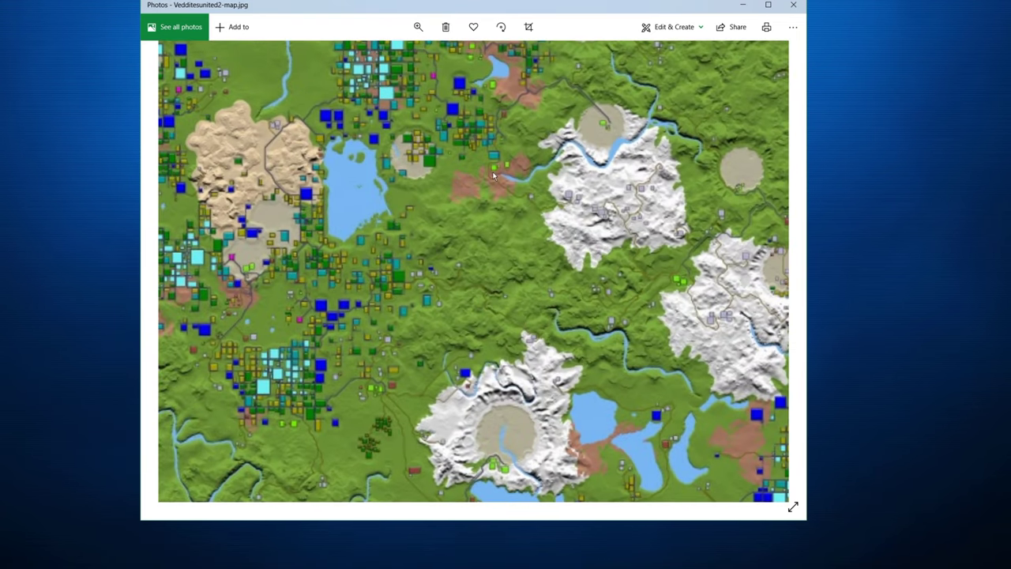
pyautogui.moveTo(553, 334); pyautogui.dragTo(525, 231)
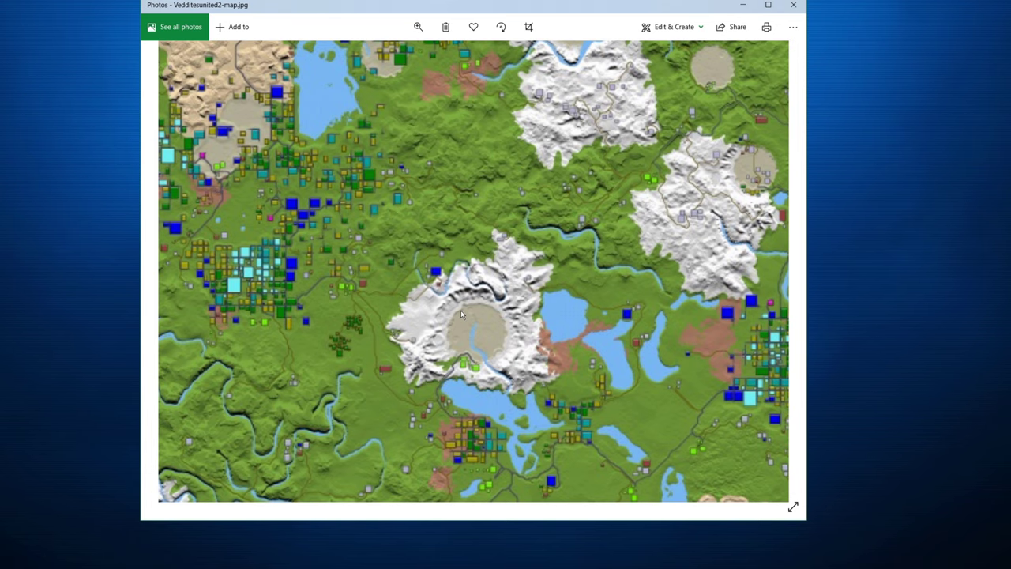
pyautogui.scroll(-5, 466, 311)
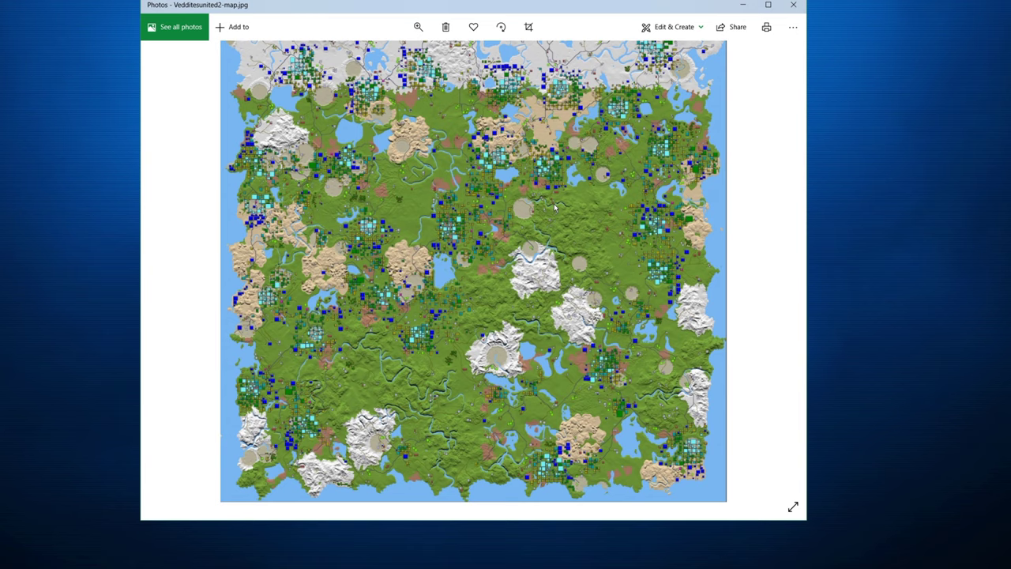
pyautogui.scroll(3, 457, 188)
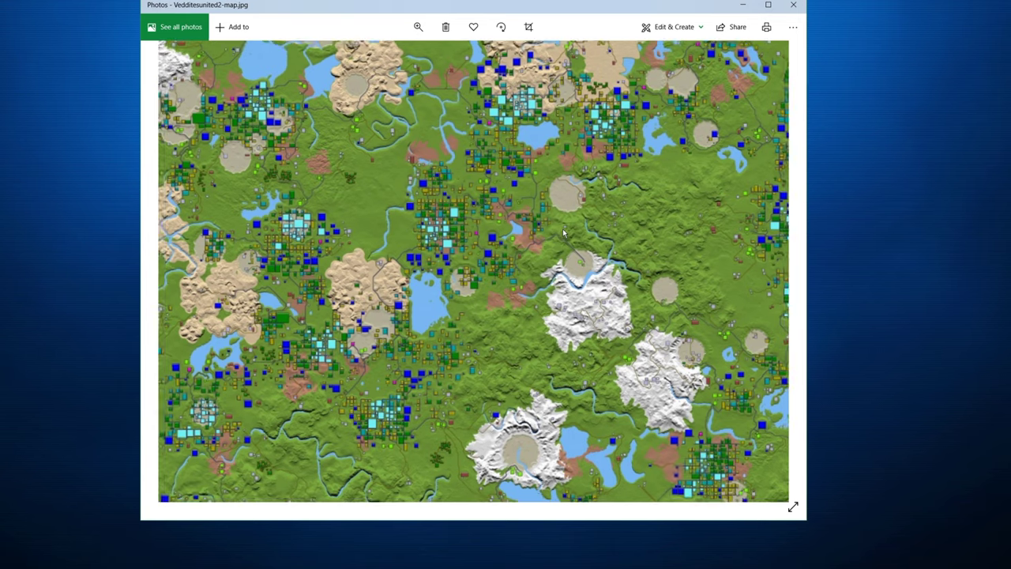
pyautogui.scroll(-3, 563, 232)
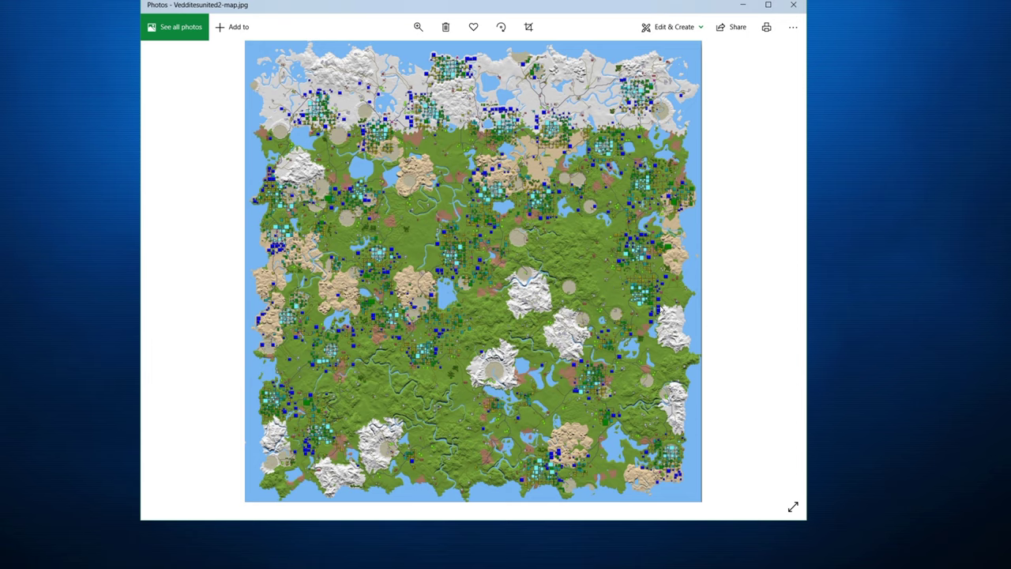
pyautogui.click(743, 5)
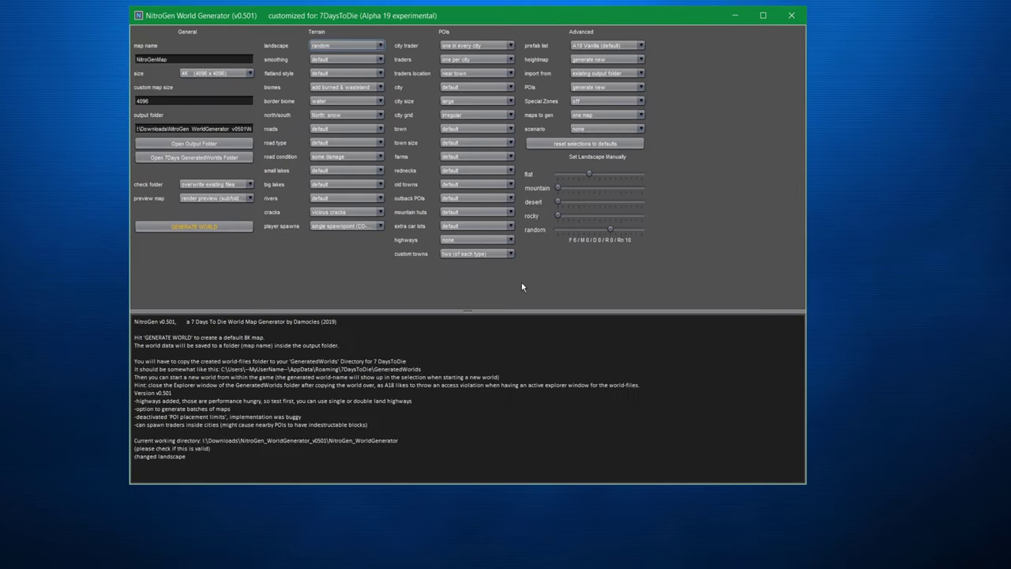
# Step: Name the map NitroGenVed and select the 4K (4096 x 4096) map size
pyautogui.doubleClick(192, 59)
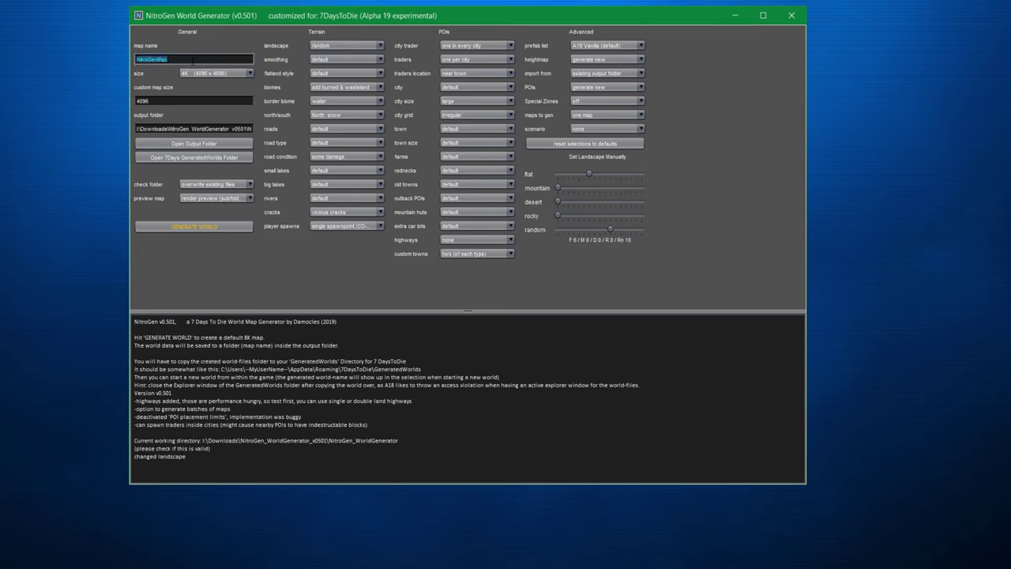
pyautogui.click(193, 60)
pyautogui.press('BackSpace')
pyautogui.press('BackSpace')
pyautogui.click(207, 73)
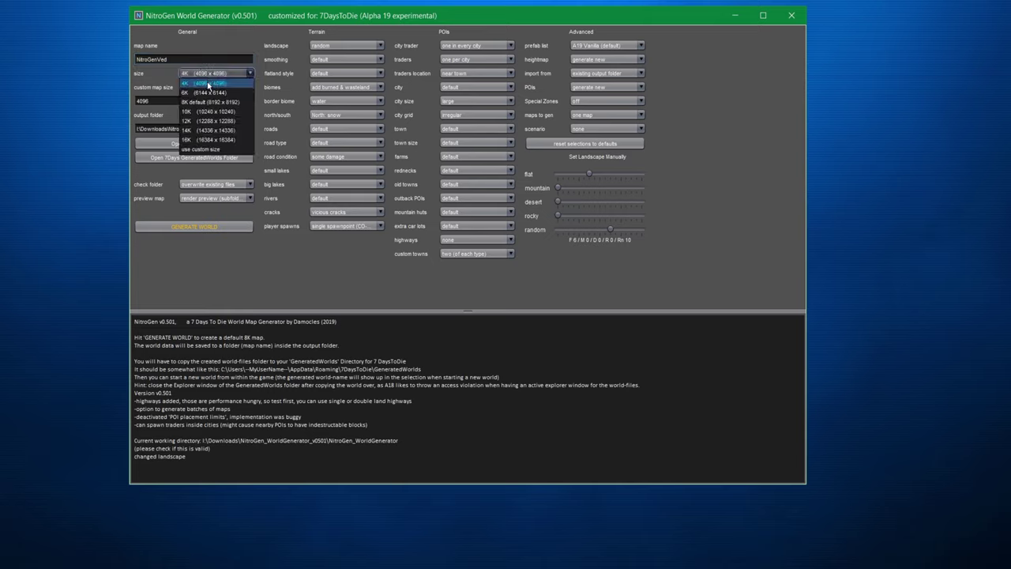
pyautogui.click(208, 84)
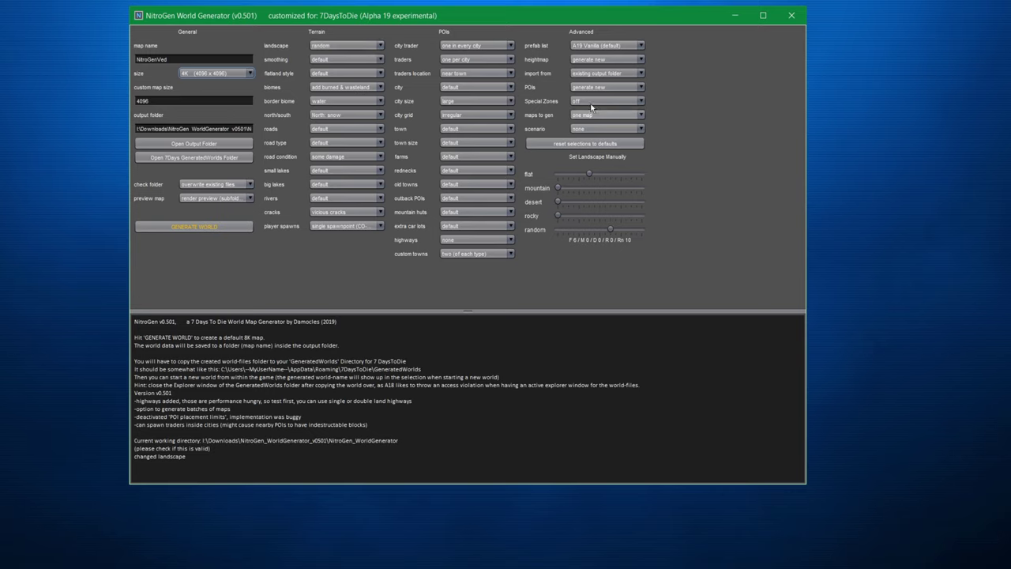
# Step: Choose add burned & wasteland for the biomes and check the border biome options, keeping water
pyautogui.click(324, 89)
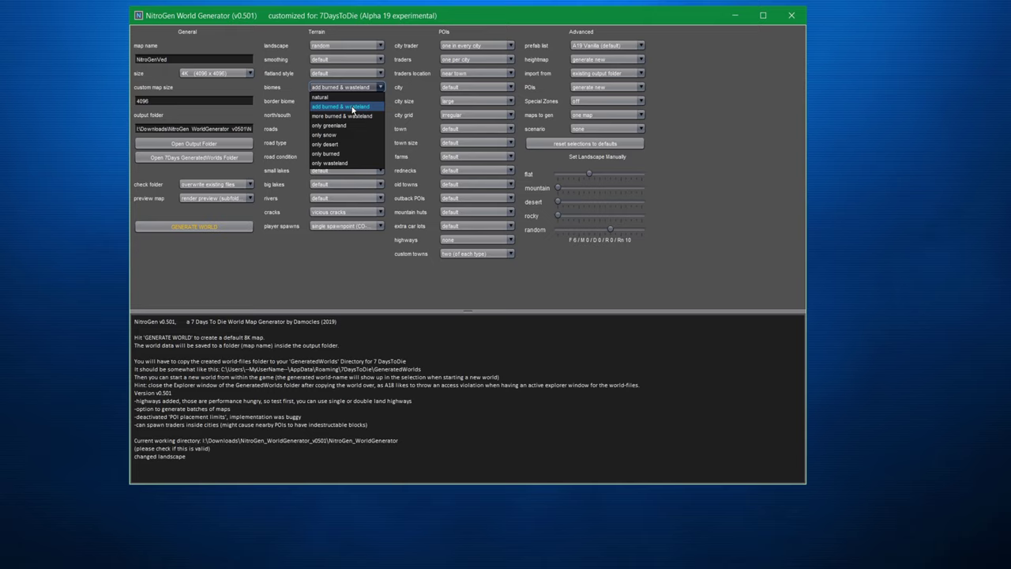
pyautogui.click(353, 107)
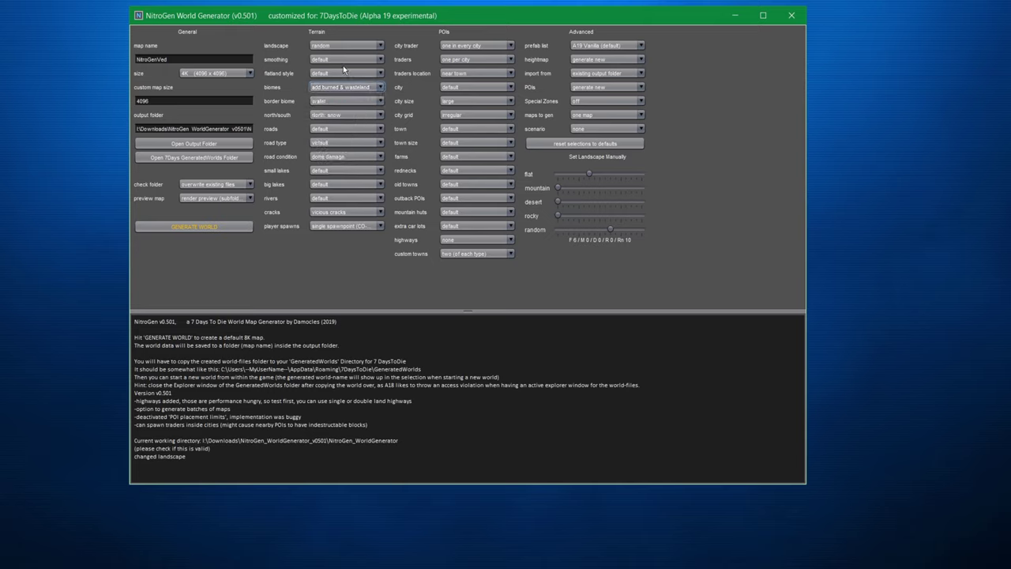
pyautogui.click(339, 102)
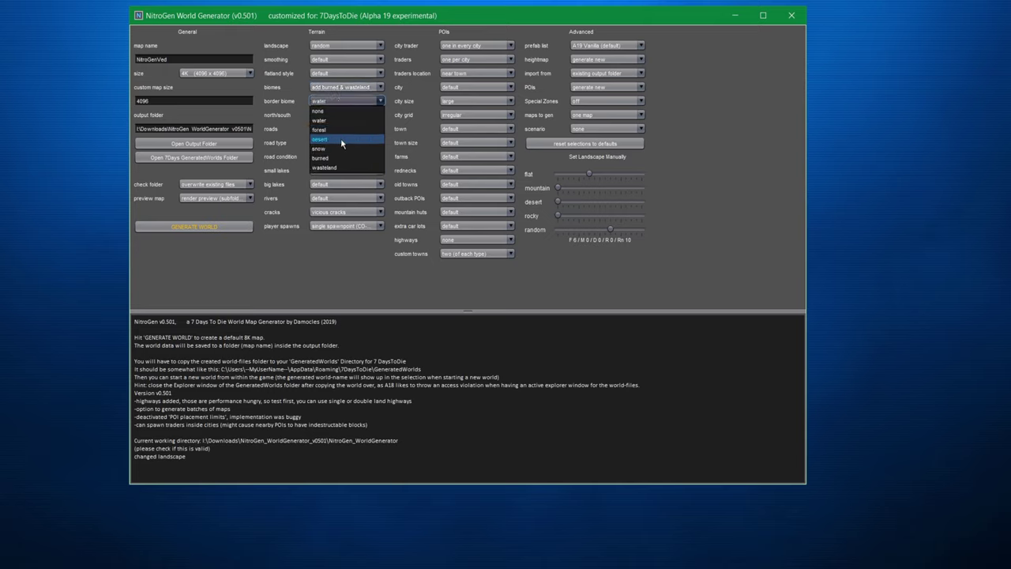
pyautogui.click(705, 205)
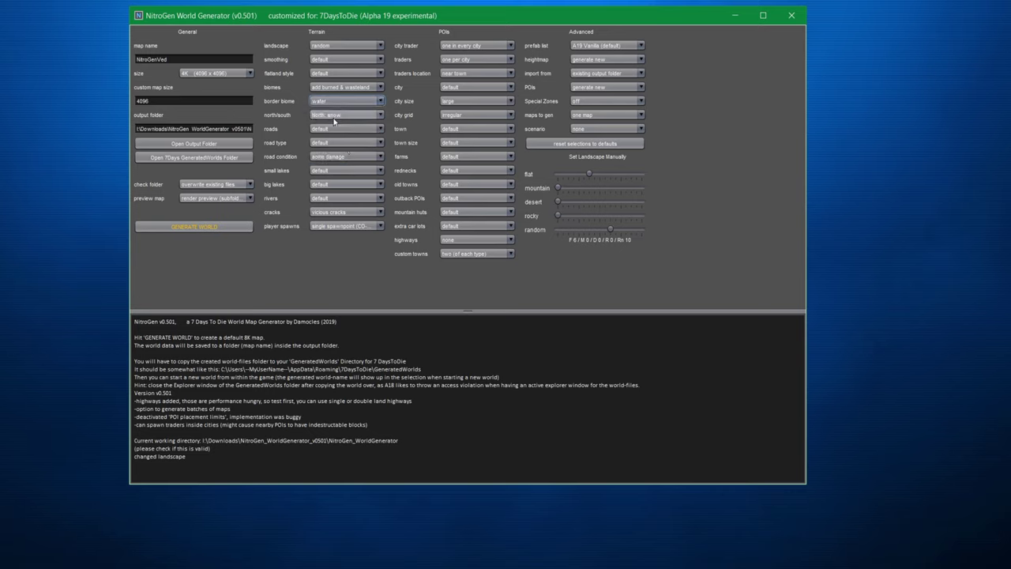
# Step: Set the city trader to none and keep single spawnpoint (CO-OP) for the player spawns
pyautogui.click(472, 49)
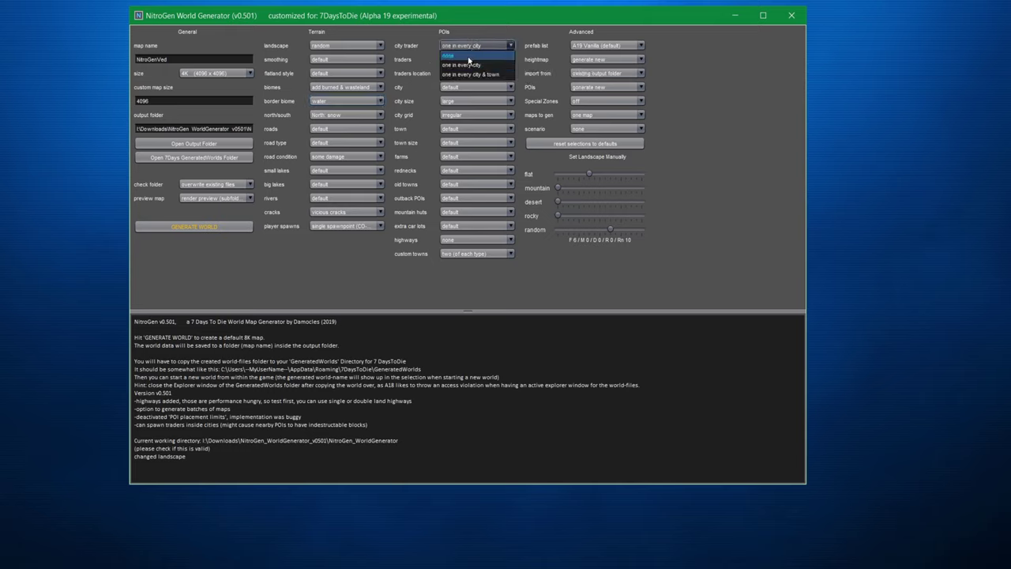
pyautogui.click(468, 56)
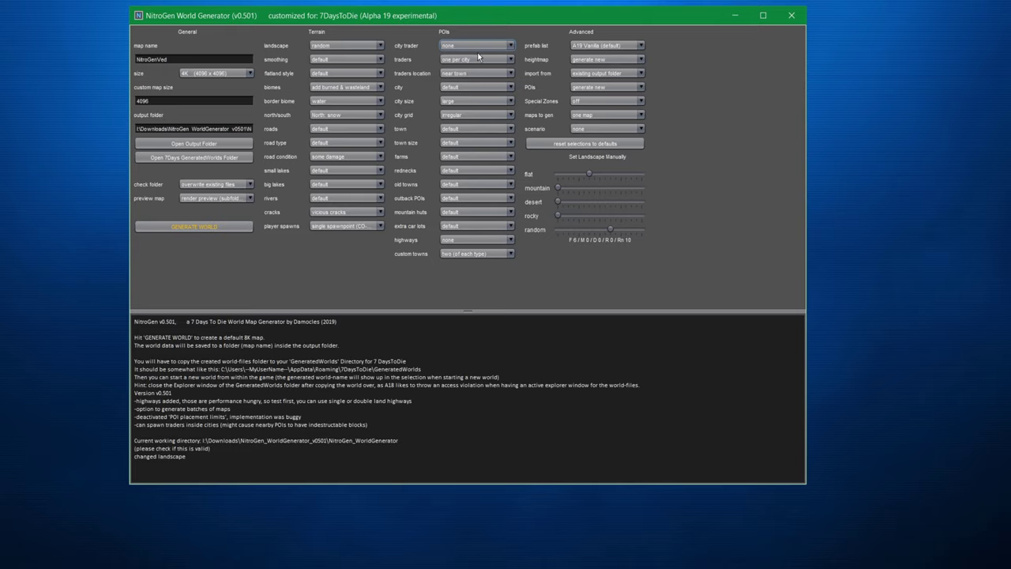
pyautogui.click(358, 226)
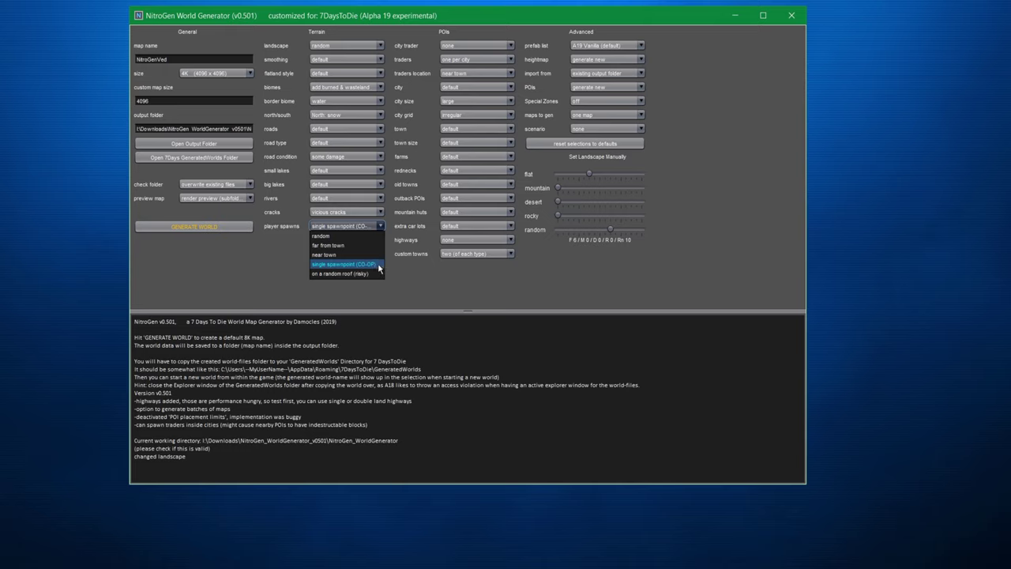
pyautogui.click(440, 274)
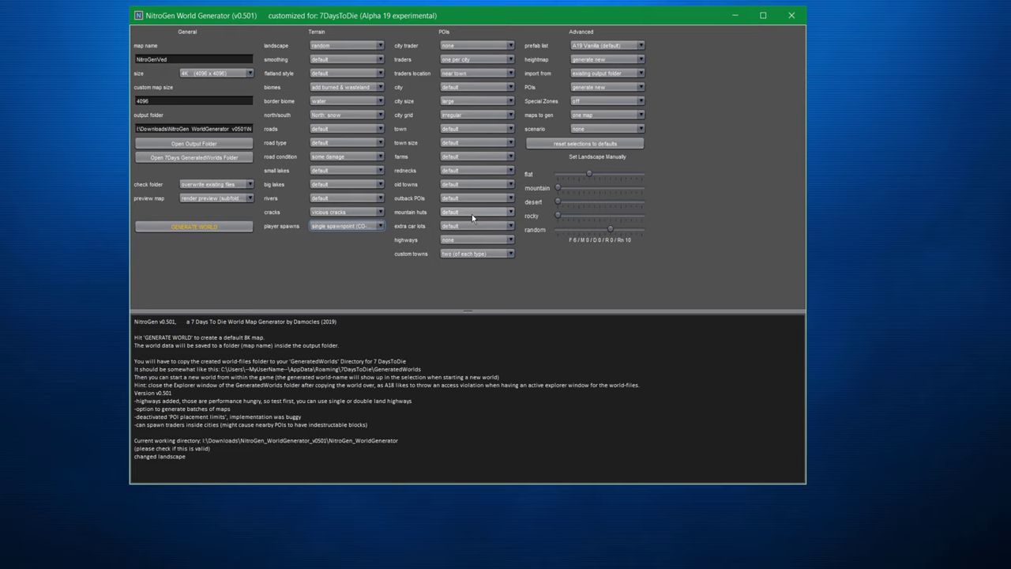
# Step: Set the extra car lots to lots and the farms to few
pyautogui.click(458, 228)
pyautogui.click(466, 282)
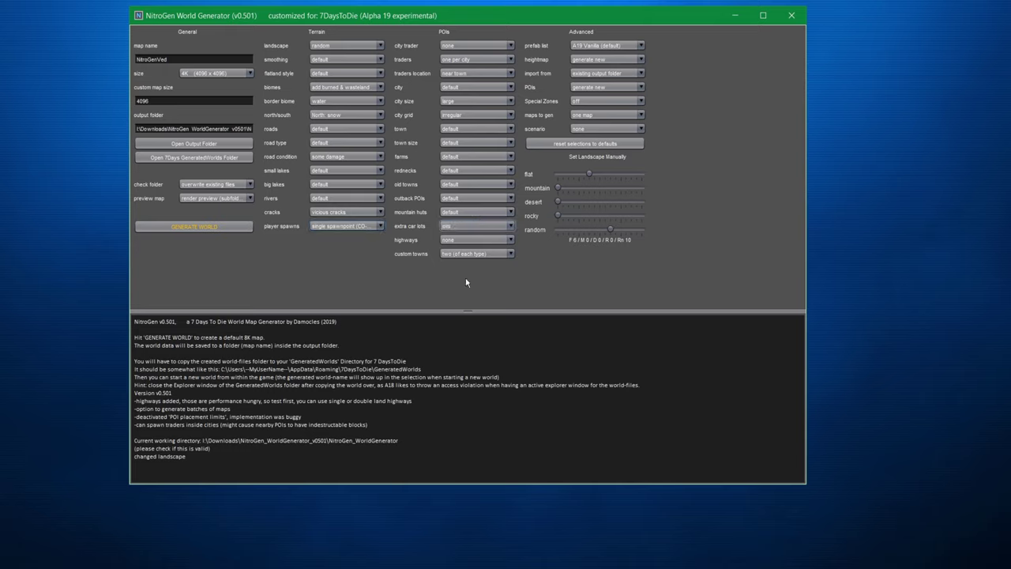
pyautogui.click(457, 156)
pyautogui.click(461, 187)
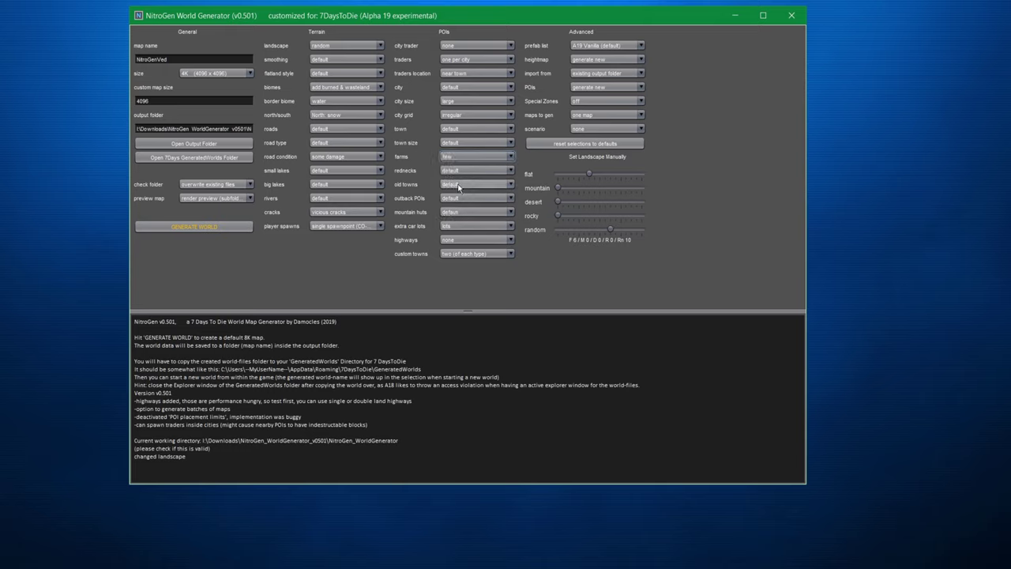
# Step: Set the city size to very large and the landscape sliders to F 4 / M 2 / D 2 / R 3 / Rn 5
pyautogui.click(463, 102)
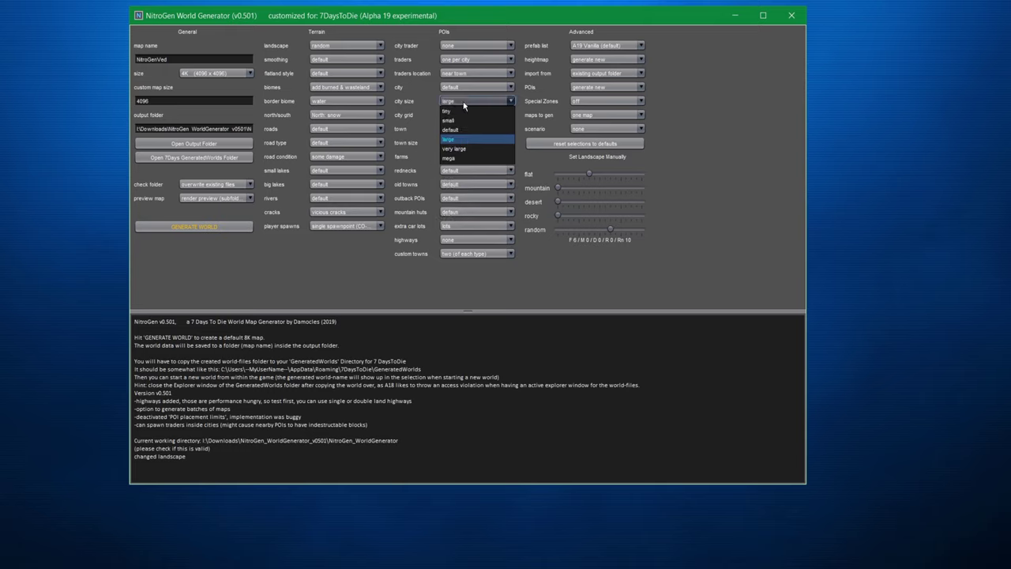
pyautogui.click(465, 150)
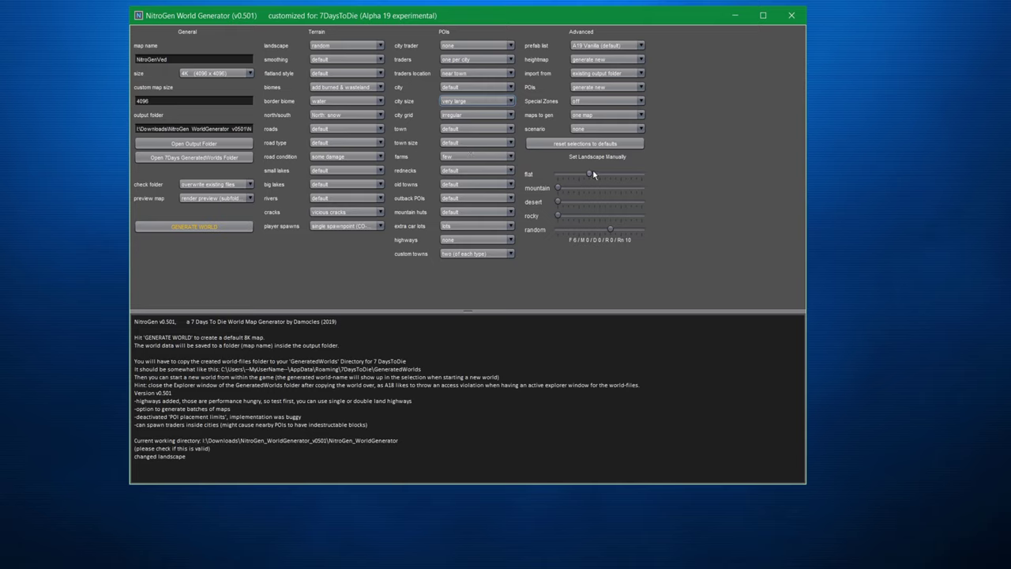
pyautogui.moveTo(590, 173); pyautogui.dragTo(573, 215)
# Step: Generate the world and check the preview map options, keeping render preview (subfolder)
pyautogui.click(217, 228)
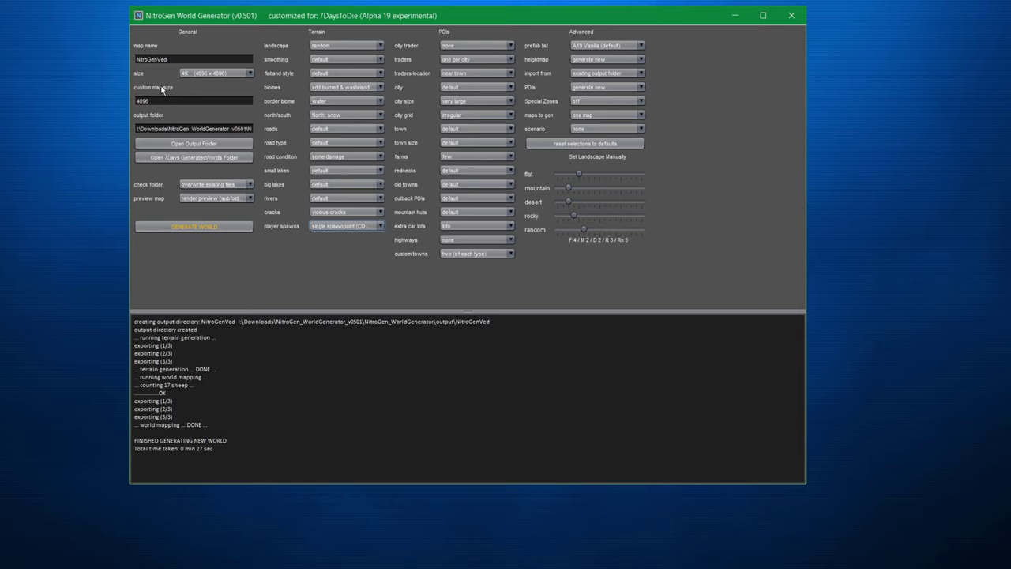
pyautogui.click(204, 203)
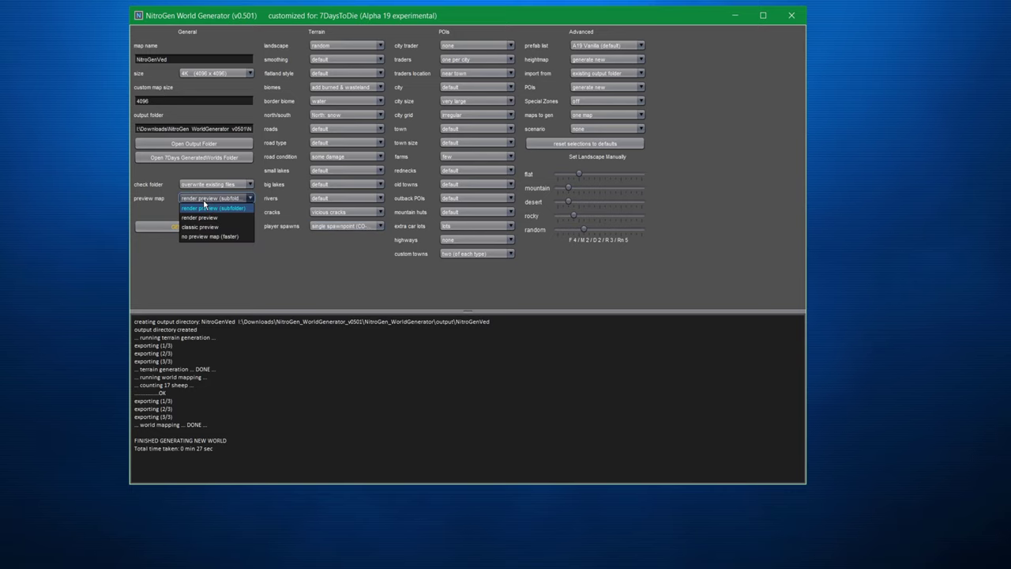
pyautogui.click(389, 15)
# Step: Open previewMap.png from the preview folder of NitroGenVed in the generator's output folder, examine the map and close it
pyautogui.moveTo(389, 14); pyautogui.dragTo(356, 72)
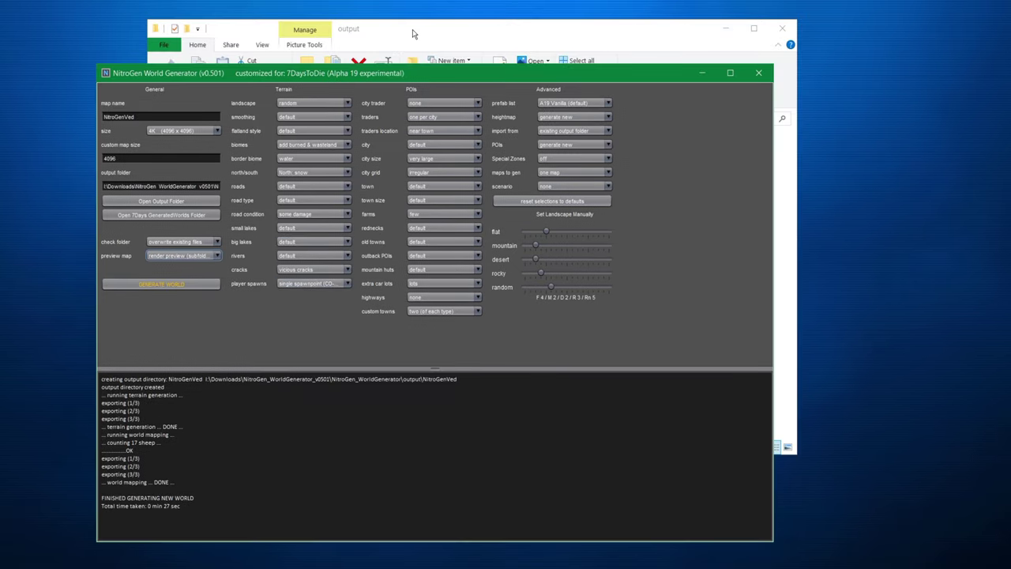
pyautogui.click(415, 33)
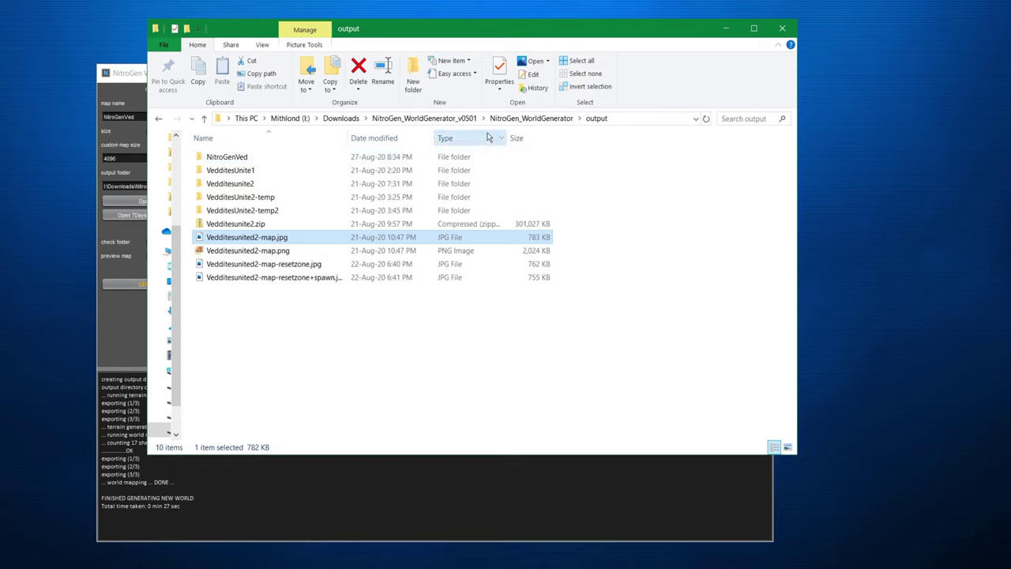
pyautogui.click(509, 118)
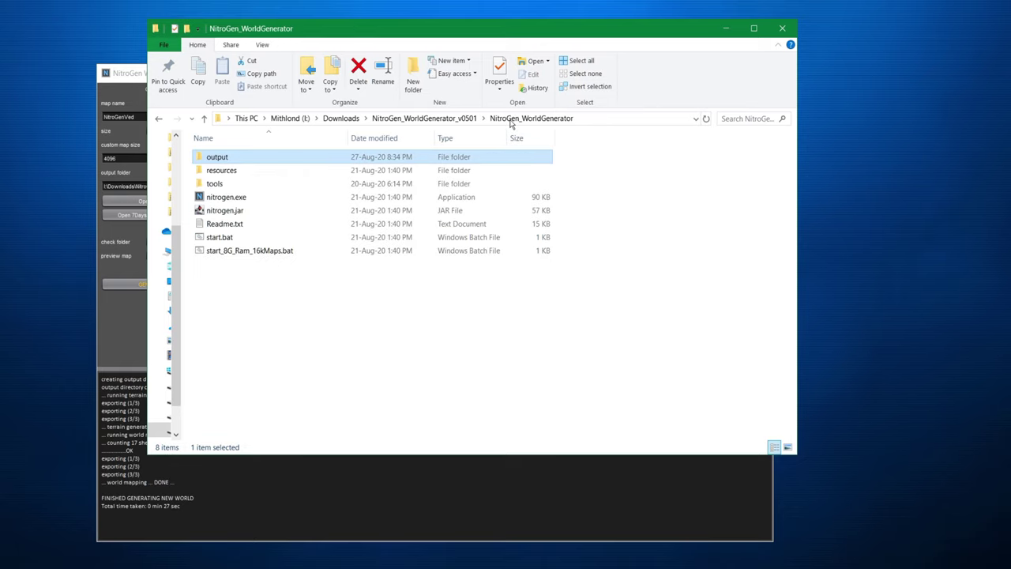
pyautogui.doubleClick(227, 157)
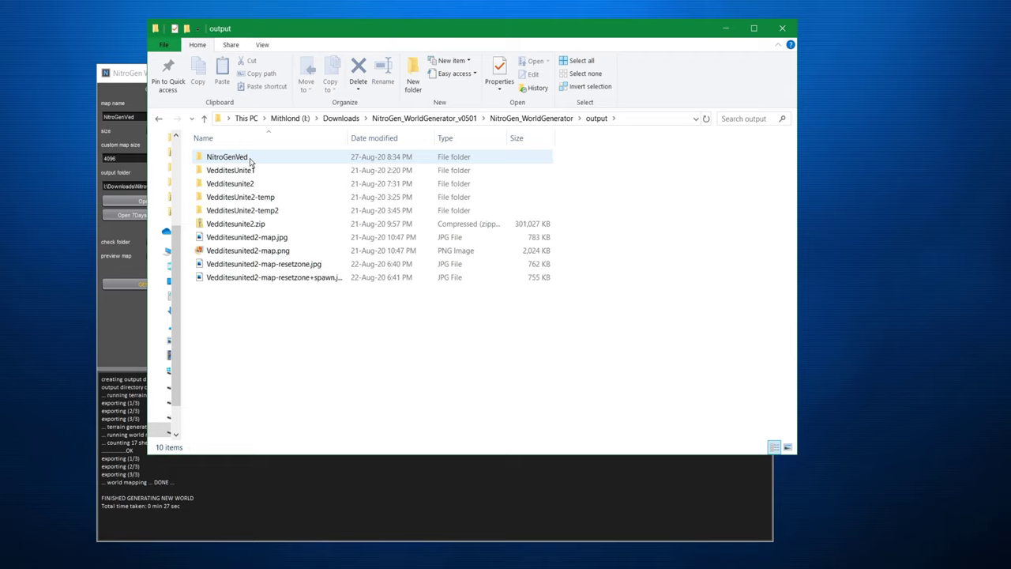
pyautogui.doubleClick(250, 161)
pyautogui.doubleClick(248, 160)
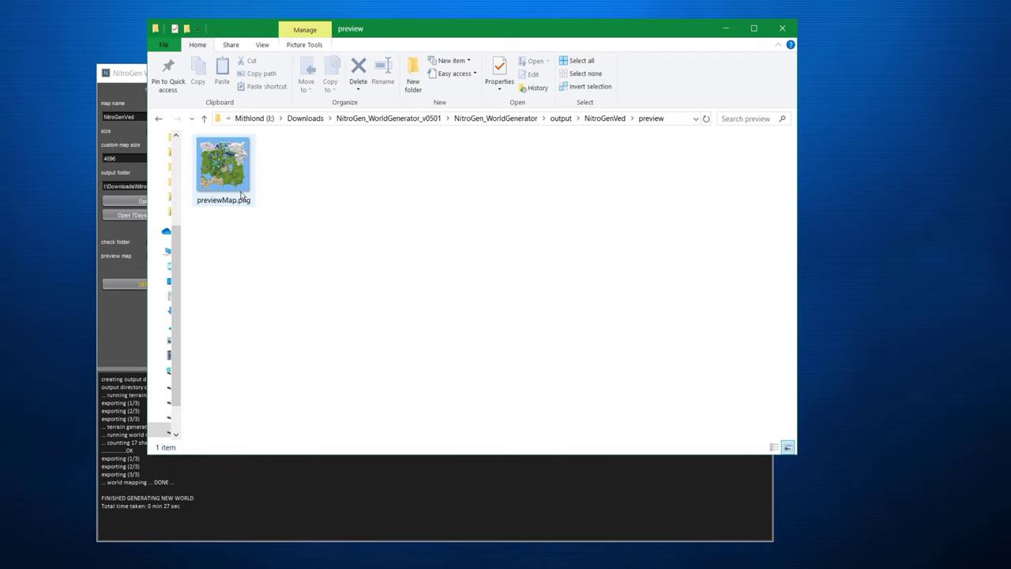
pyautogui.click(241, 186)
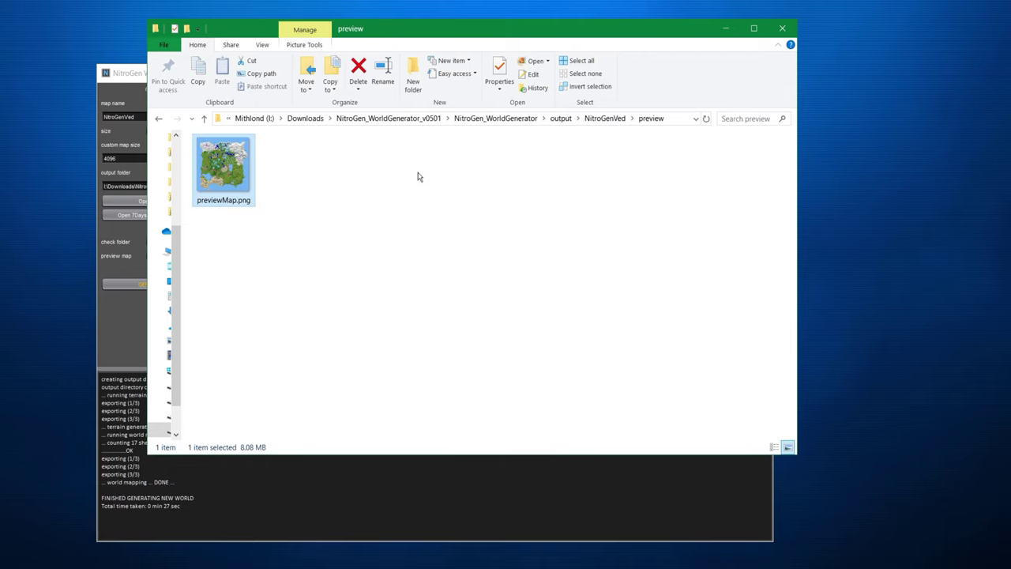
pyautogui.doubleClick(207, 163)
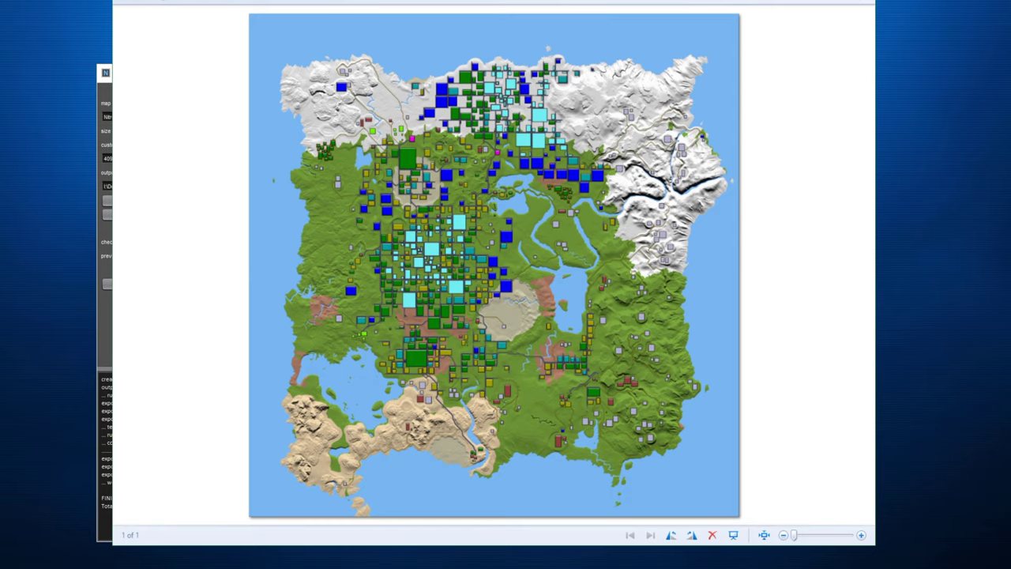
pyautogui.click(857, 8)
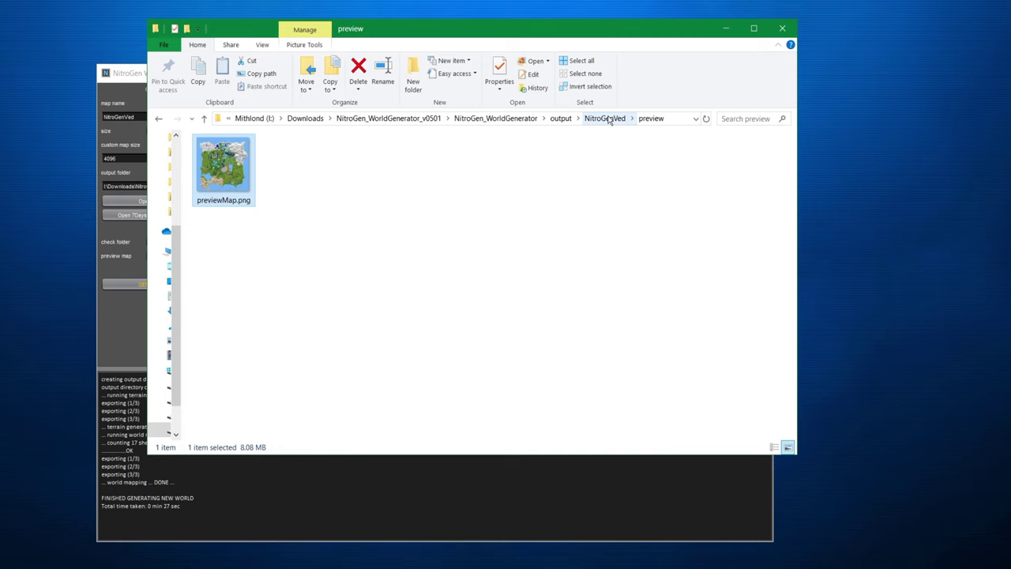
# Step: Return to the output folder containing NitroGenVed and bring up the GeneratedWorlds folder window beside it
pyautogui.click(560, 118)
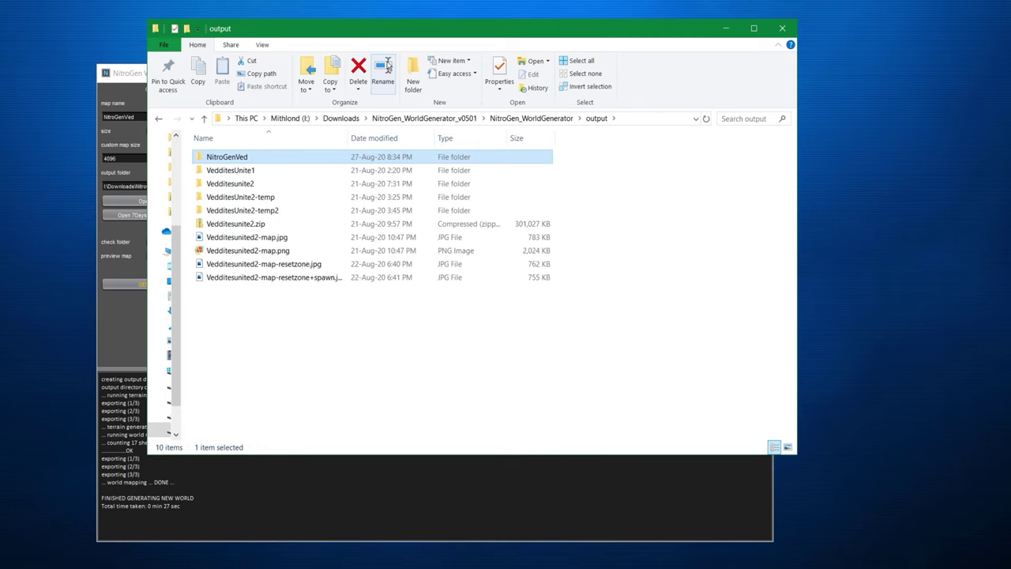
pyautogui.moveTo(406, 37); pyautogui.dragTo(278, 33)
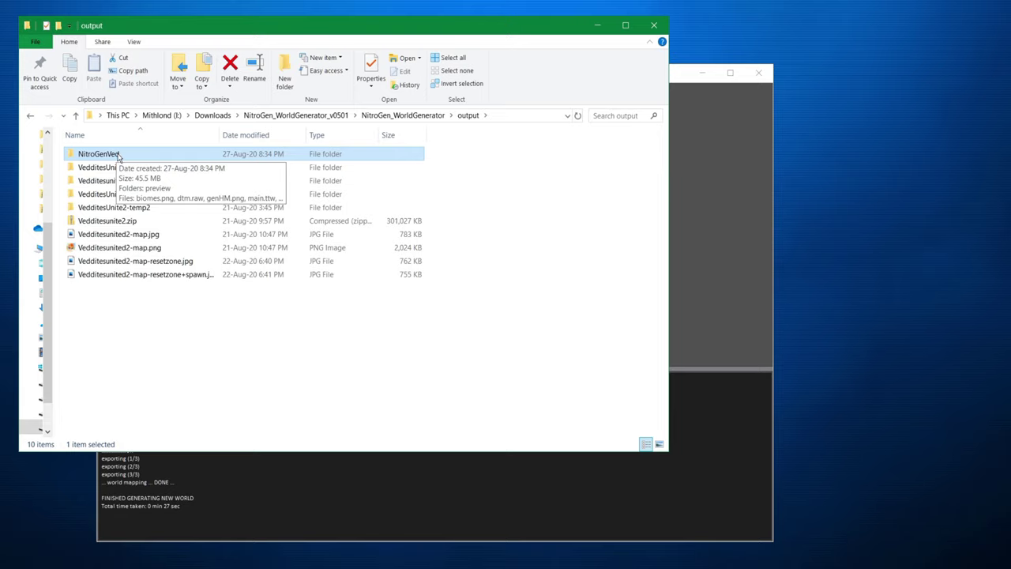
pyautogui.press('Print')
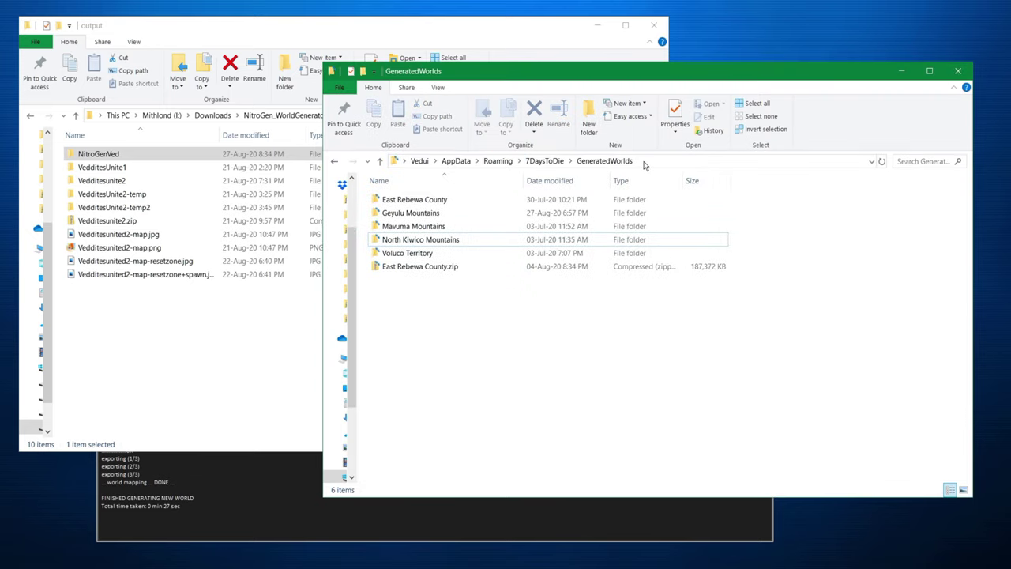
# Step: Go to the %appdata% location in the GeneratedWorlds folder window
pyautogui.click(645, 162)
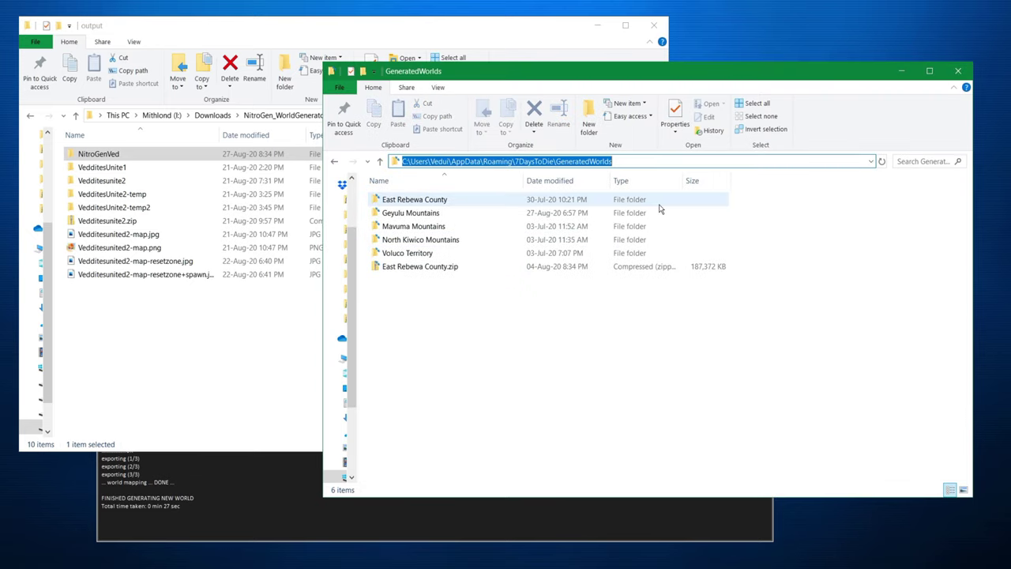
pyautogui.write('%ap')
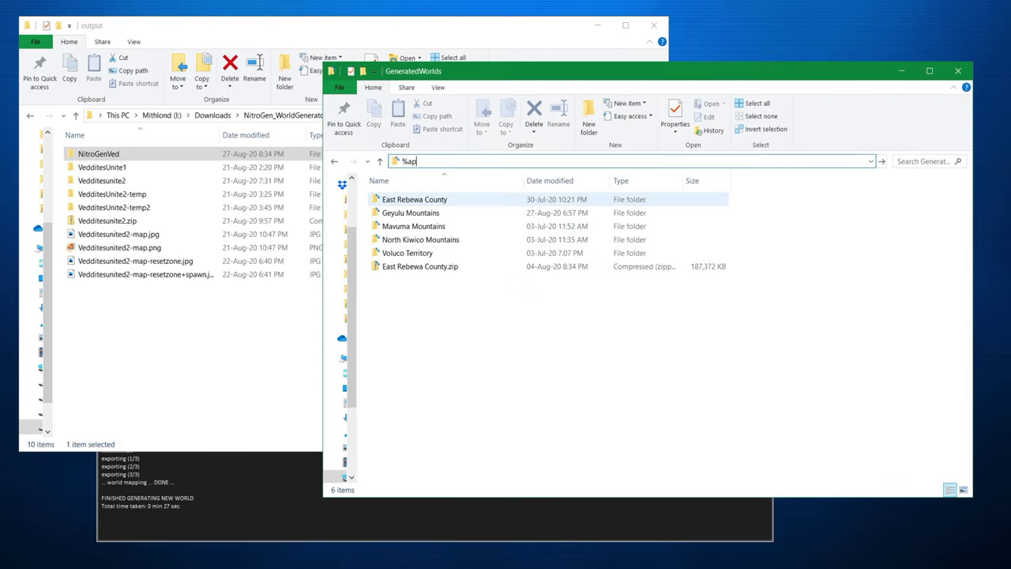
pyautogui.write('pdata%')
pyautogui.press('Return')
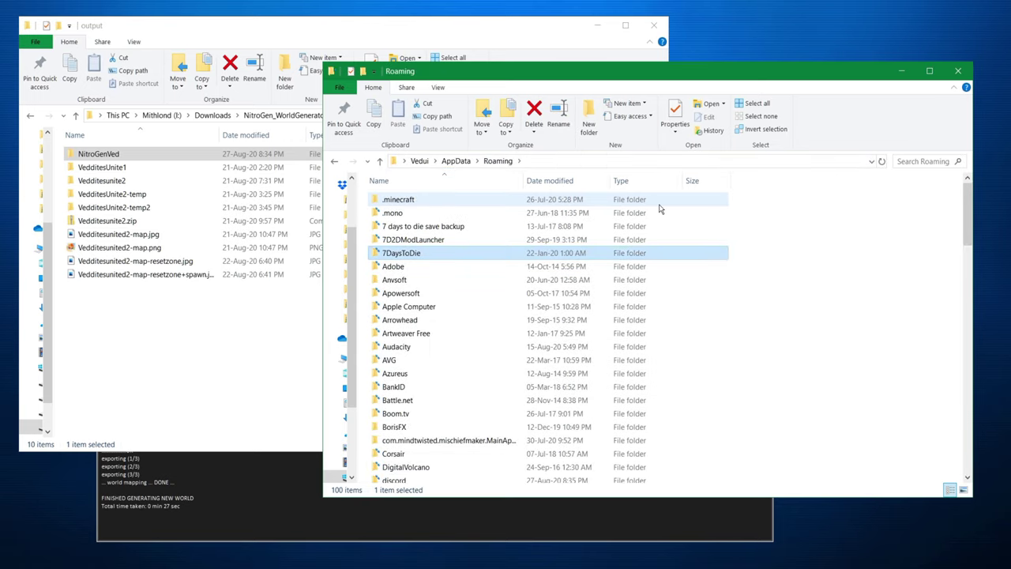
# Step: Open the GeneratedWorlds folder inside 7DaysToDie and move the NitroGenVed folder from output into it
pyautogui.click(423, 257)
pyautogui.doubleClick(427, 255)
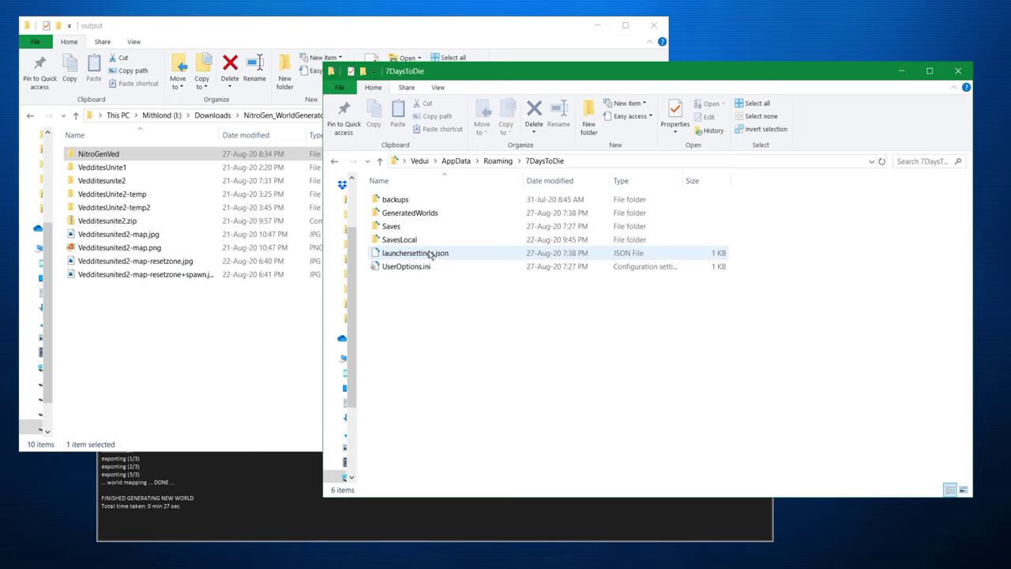
pyautogui.doubleClick(438, 215)
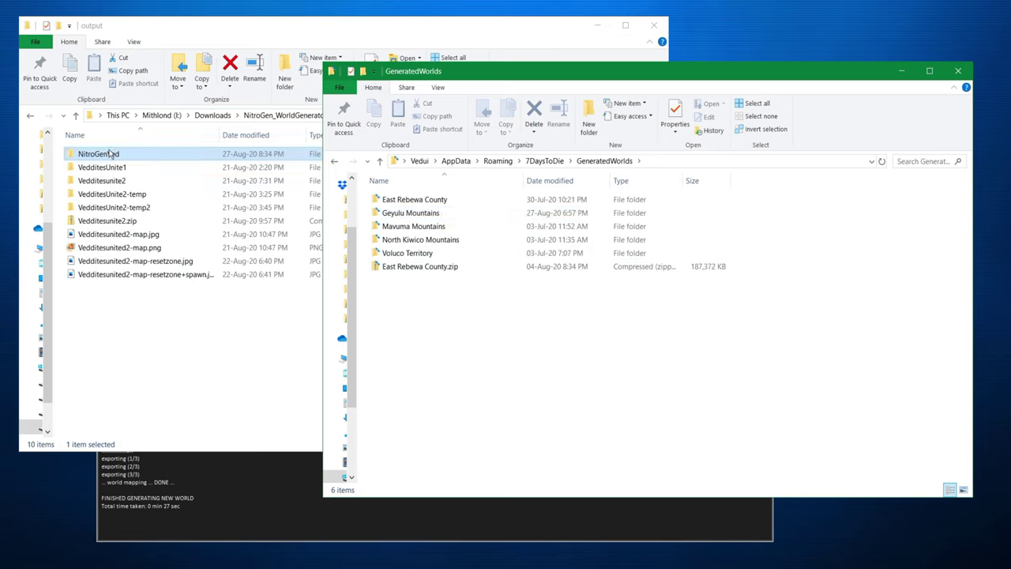
pyautogui.moveTo(110, 155); pyautogui.dragTo(527, 380)
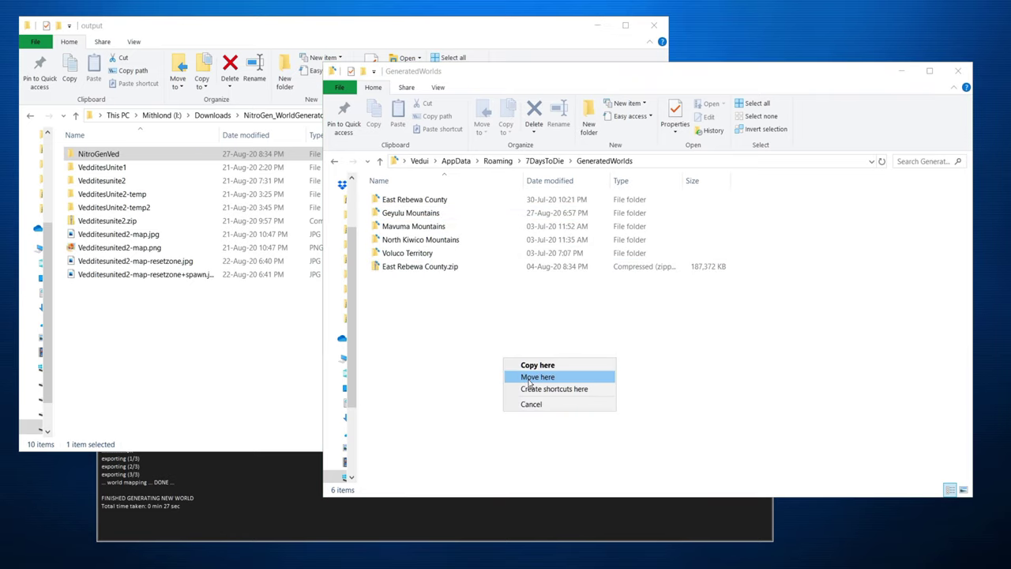
pyautogui.click(527, 377)
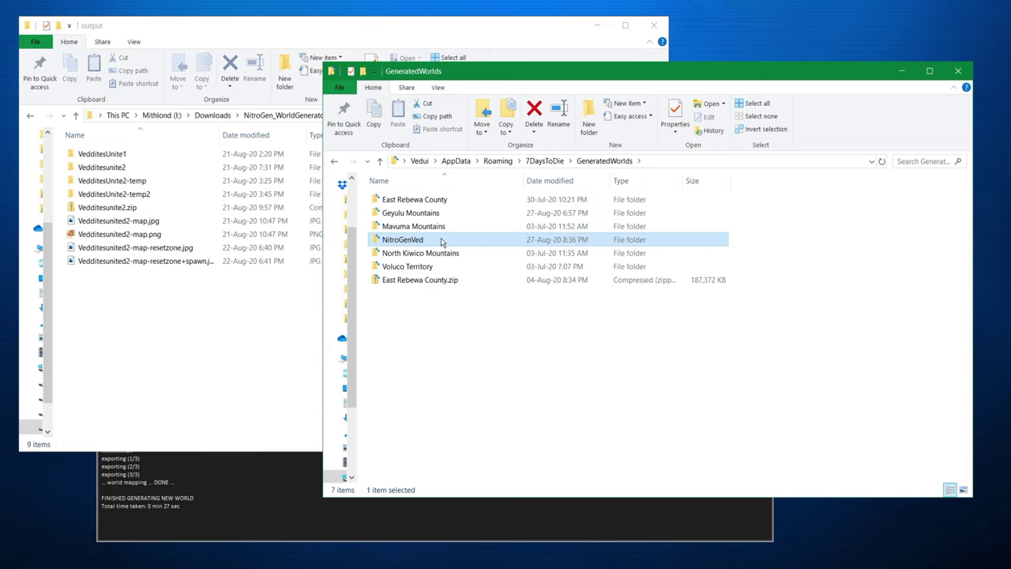
# Step: Switch to Steam, launch 7 Days to Die and open the new game setup
pyautogui.hotkey('alt', 'Tab')
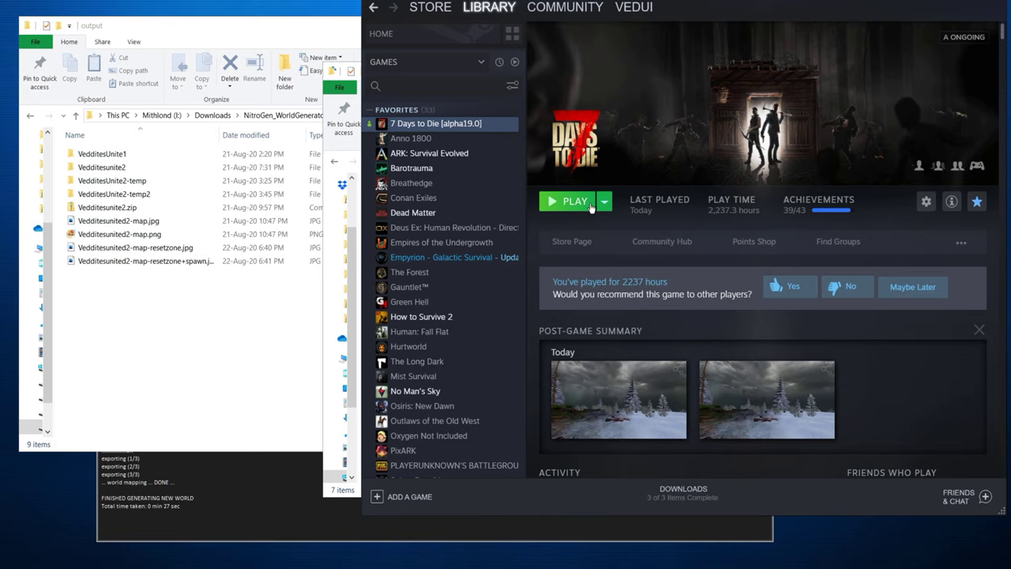
pyautogui.click(561, 201)
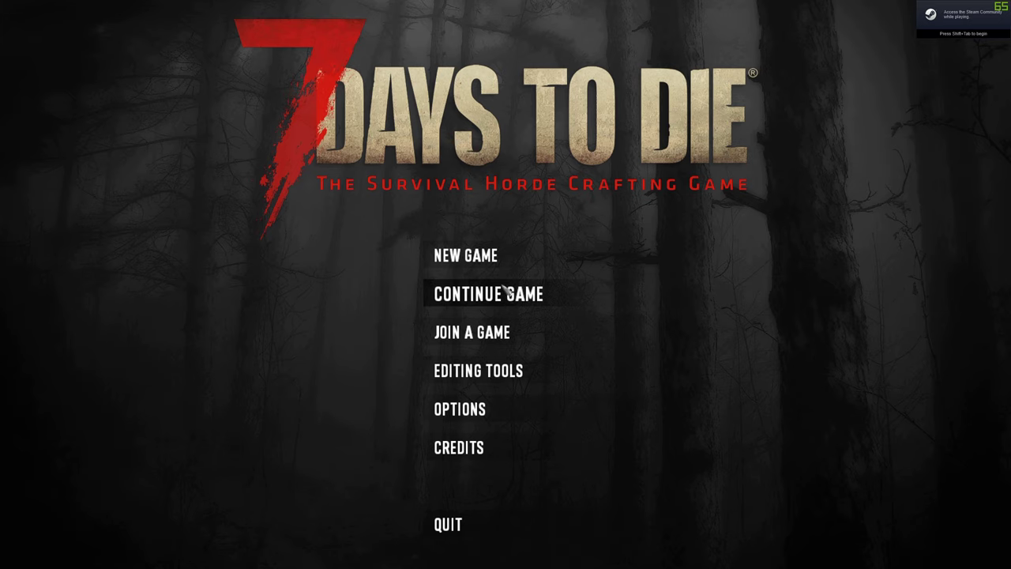
pyautogui.click(486, 266)
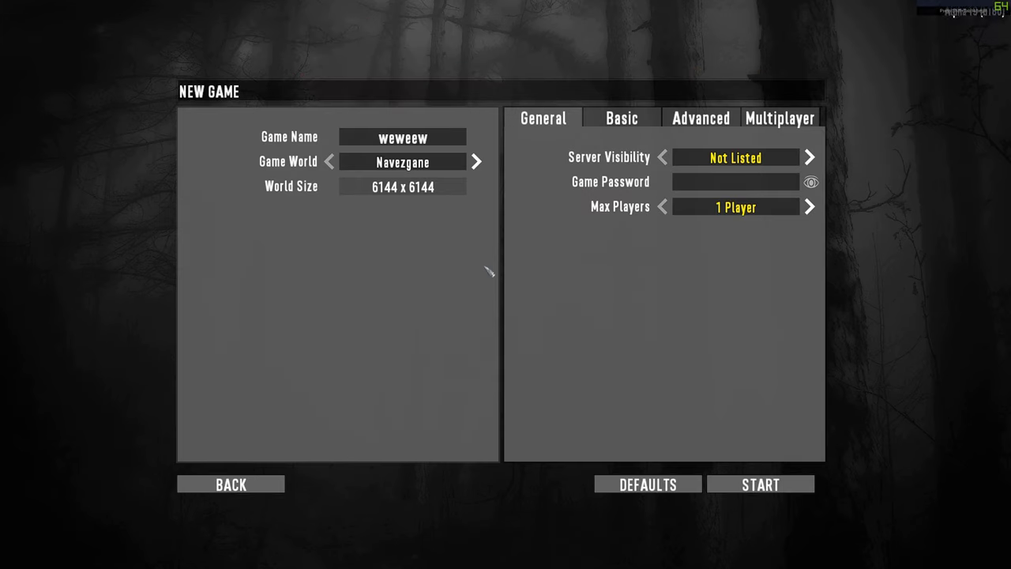
# Step: Choose NitroGenVed as the game world and name the game esdsd
pyautogui.click(476, 162)
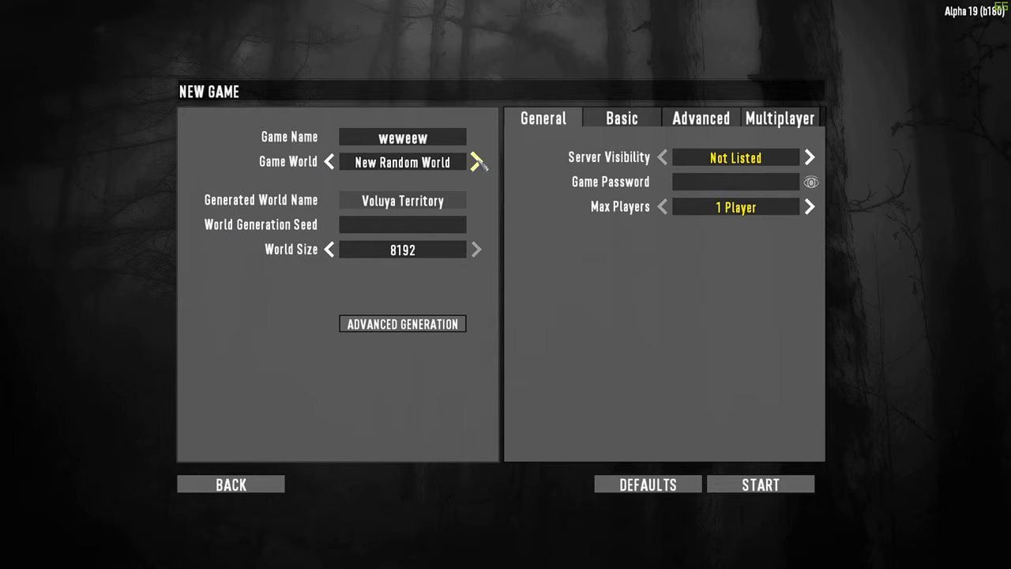
pyautogui.click(476, 162)
pyautogui.click(476, 162)
pyautogui.click(476, 162)
pyautogui.click(476, 161)
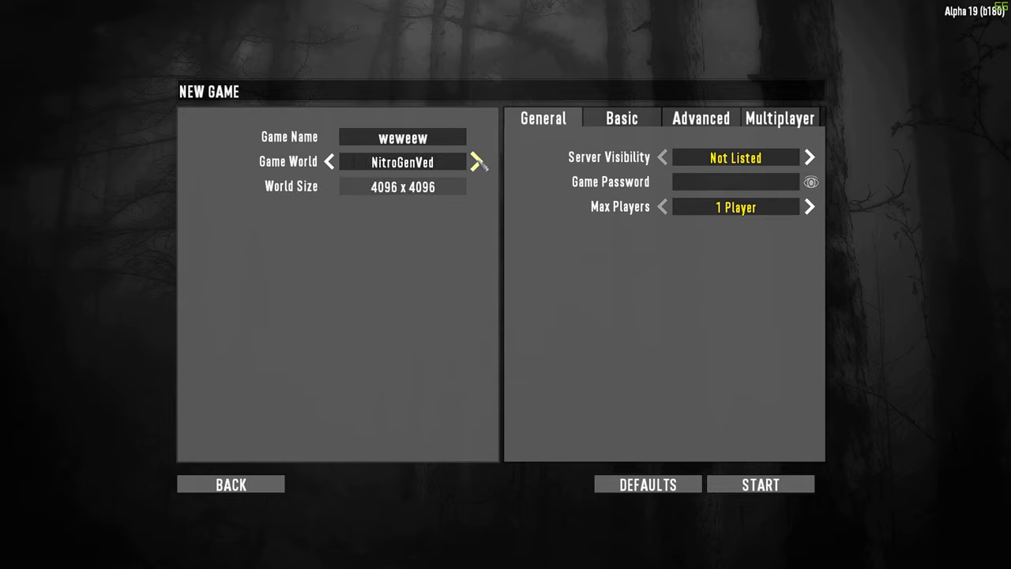
pyautogui.click(476, 162)
pyautogui.click(332, 162)
pyautogui.click(441, 141)
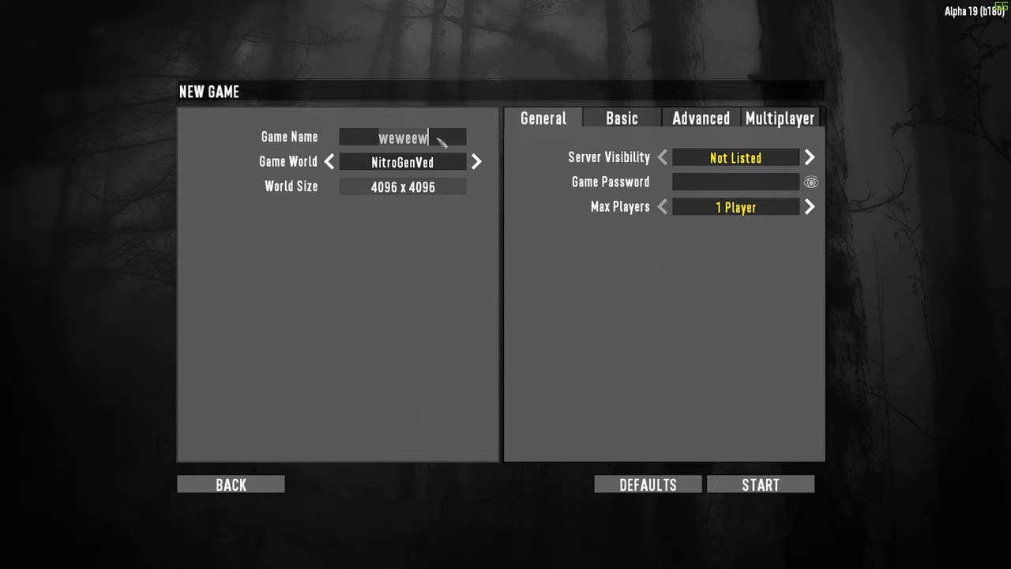
pyautogui.write('esdsd')
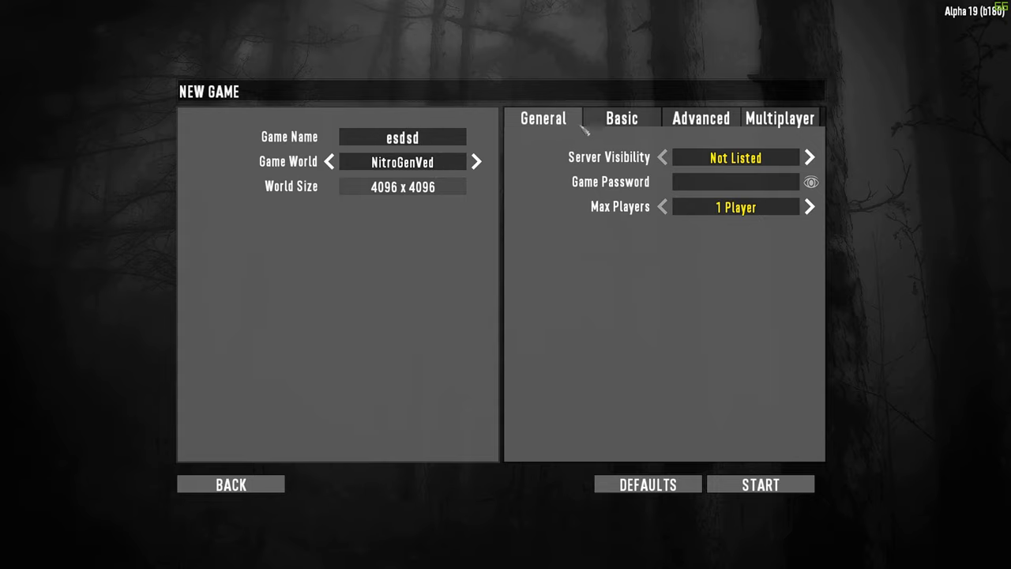
# Step: Review the Basic and Advanced game settings without changes and start the game
pyautogui.click(622, 120)
pyautogui.click(699, 118)
pyautogui.click(612, 117)
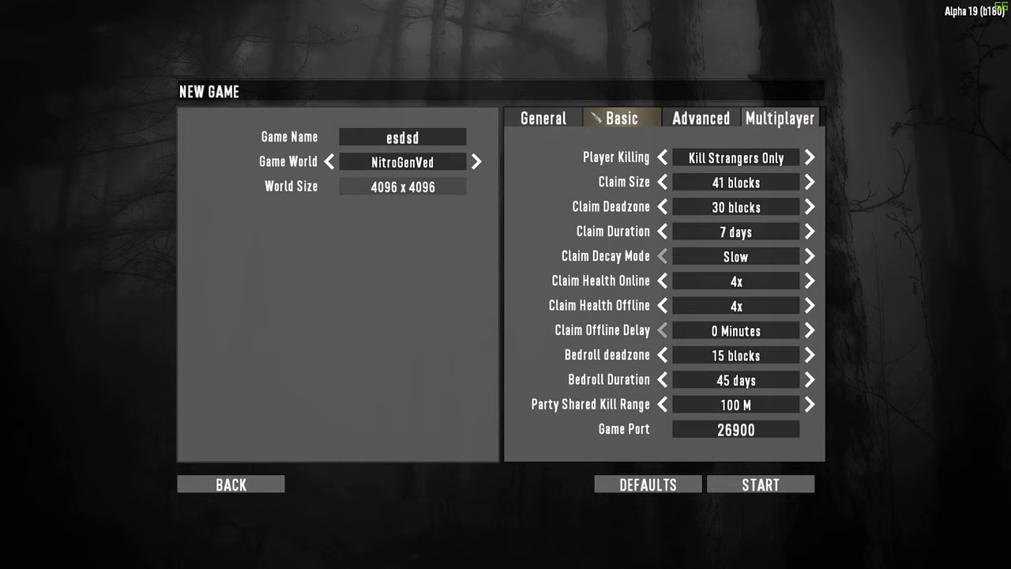
pyautogui.click(573, 115)
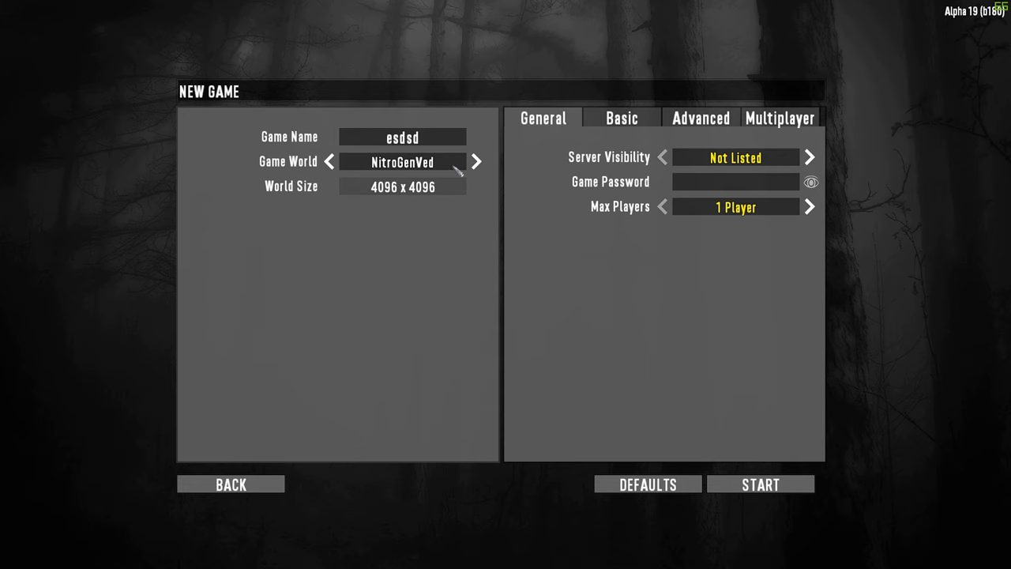
pyautogui.click(774, 484)
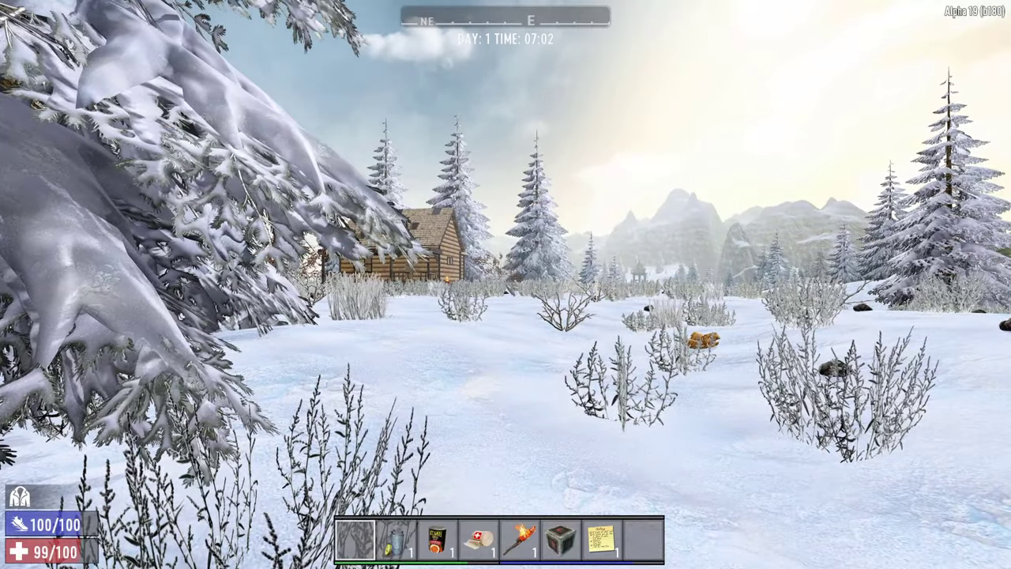
# Step: Dismiss the Quest Tracking message and walk forward through the snow near the log cabin
pyautogui.press('Escape')
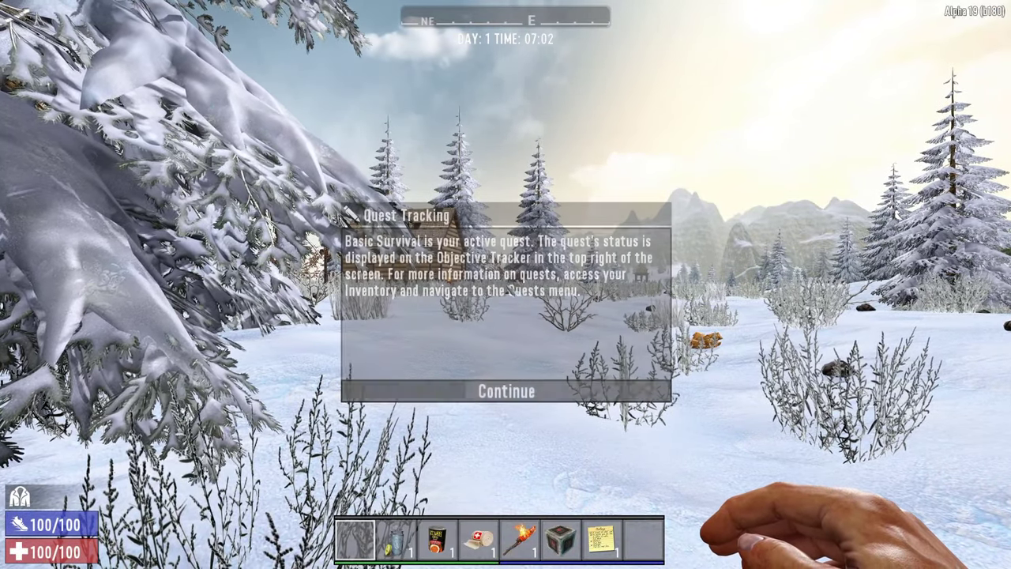
pyautogui.press('Escape')
pyautogui.press('w')
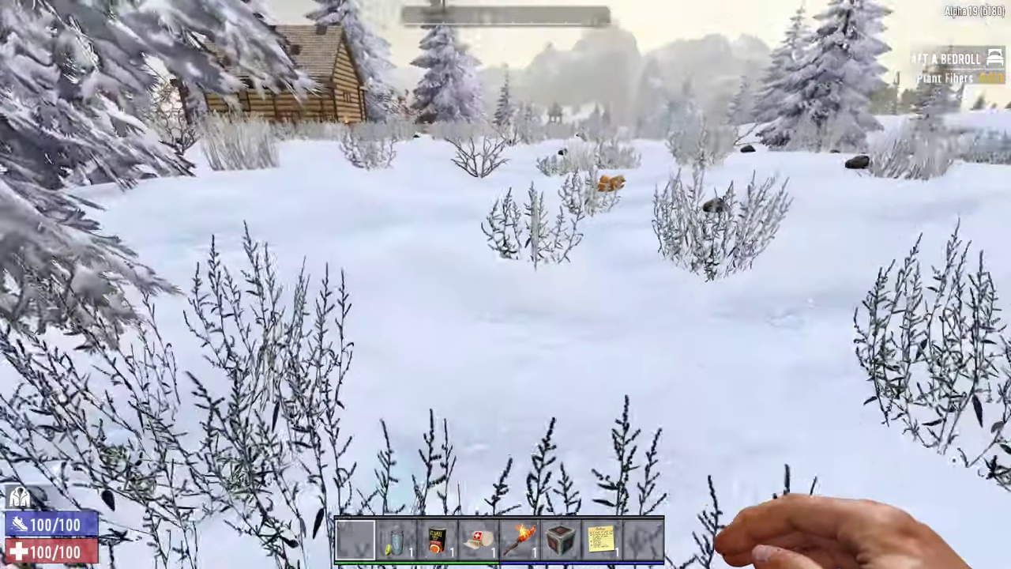
pyautogui.press('w')
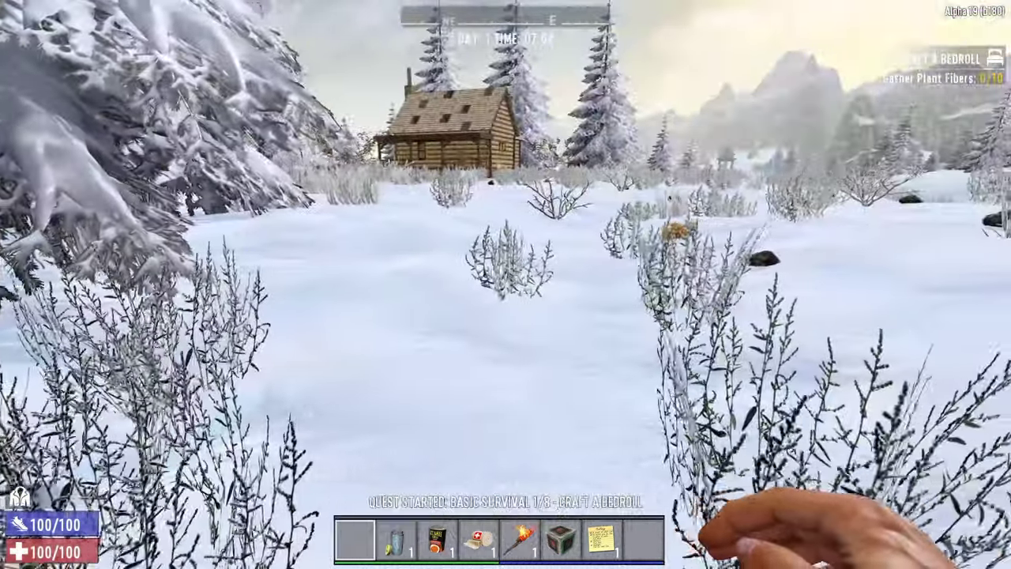
# Step: Look around the snowfield among the shrubs and run towards the log cabin with the chimney
pyautogui.press('w')
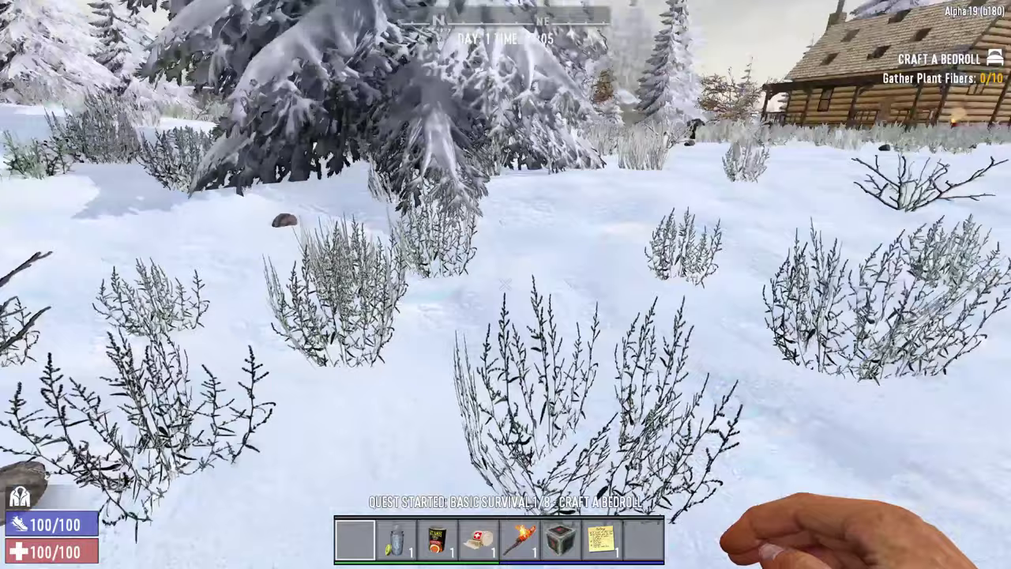
pyautogui.press('w')
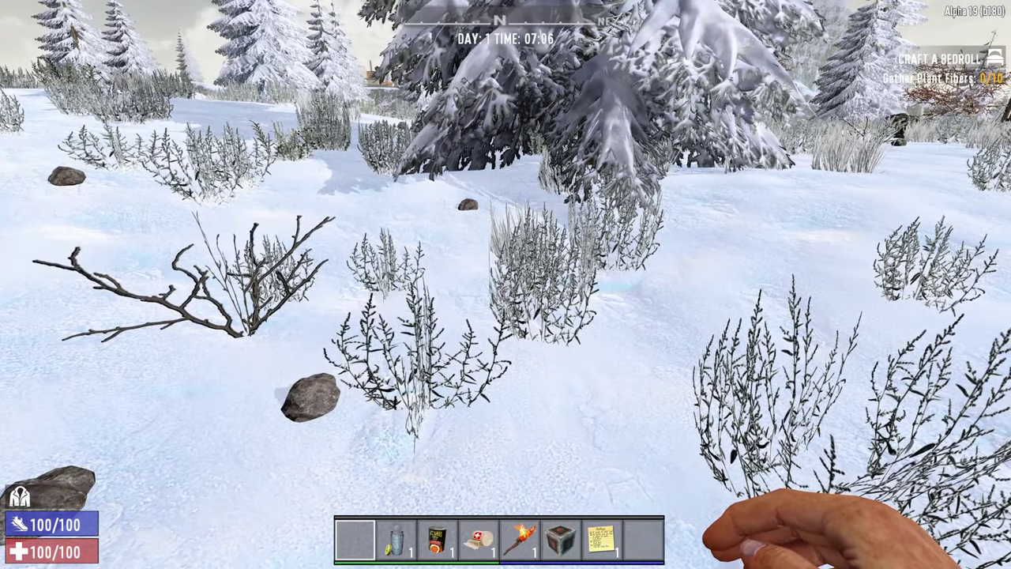
pyautogui.press('s')
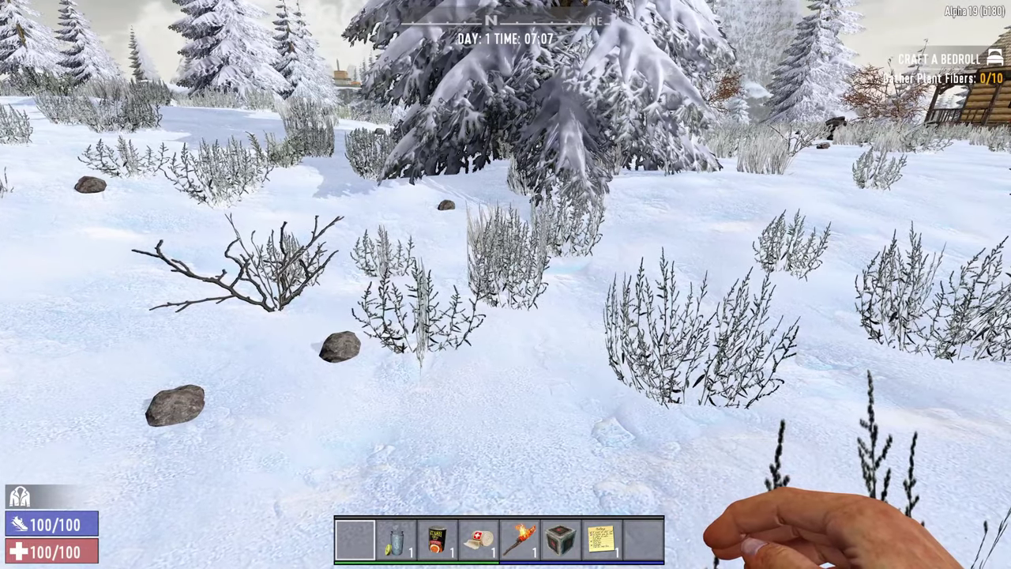
pyautogui.press('w')
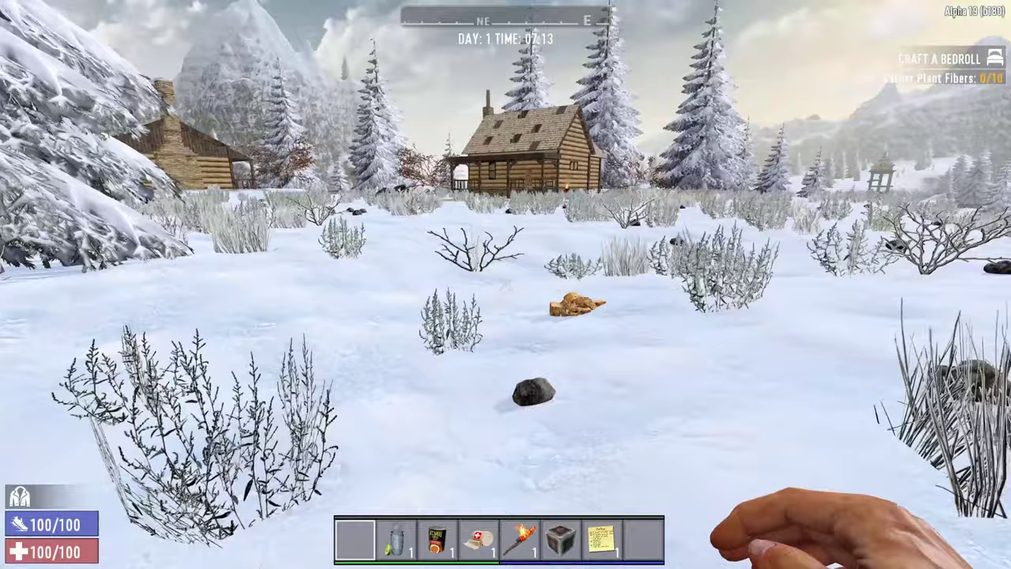
pyautogui.press('w')
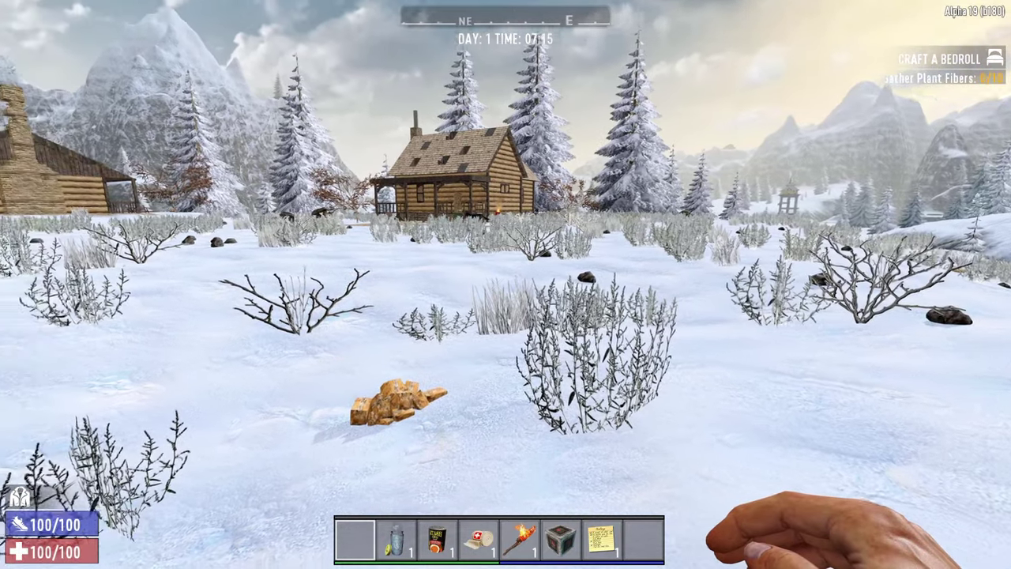
pyautogui.hotkey('shift', 'w')
# Step: Equip the torch, attack the wolf in front of the log cabin and chase it across the snow
pyautogui.press('2')
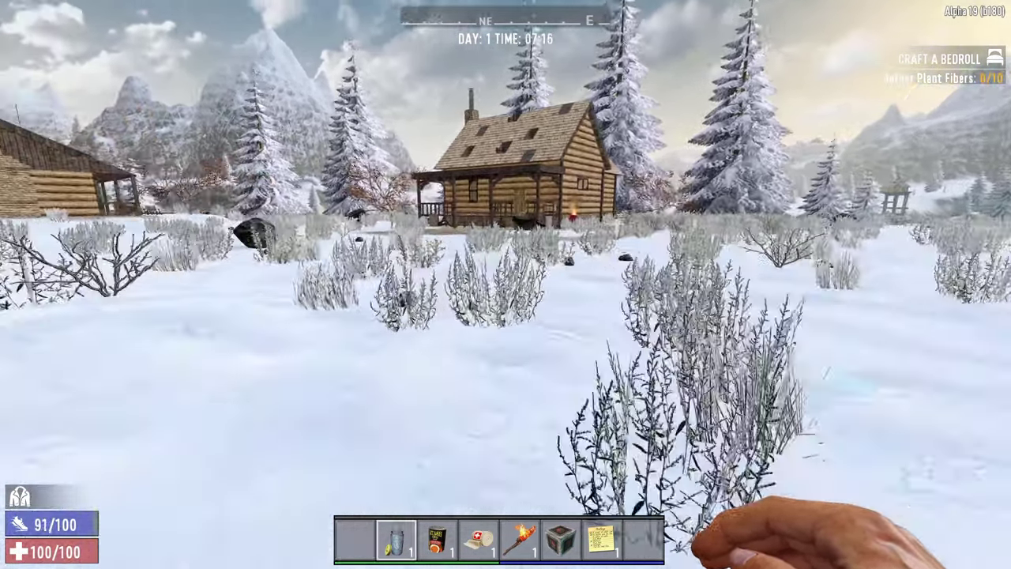
pyautogui.scroll(-3, 506, 284)
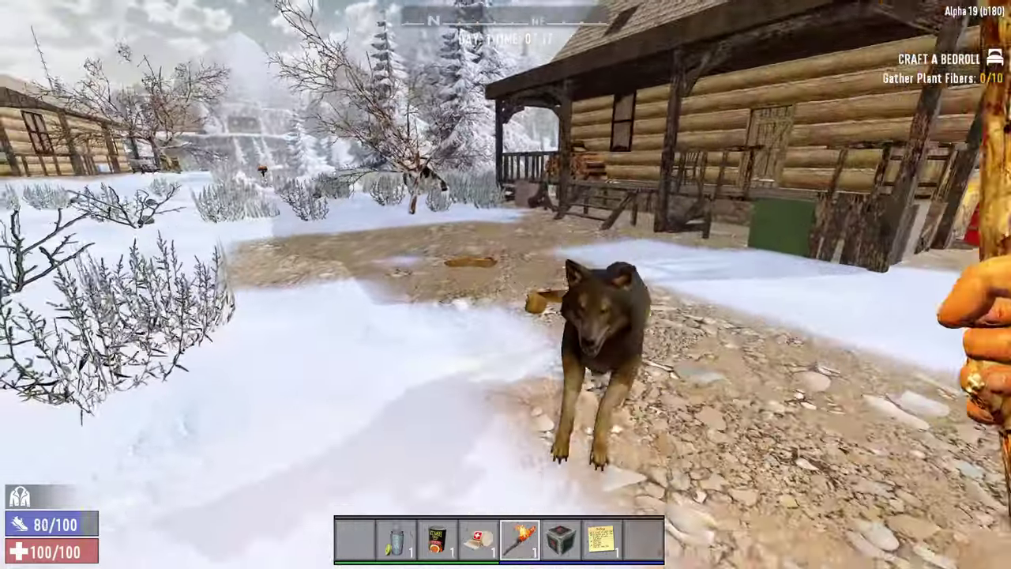
pyautogui.click(505, 284)
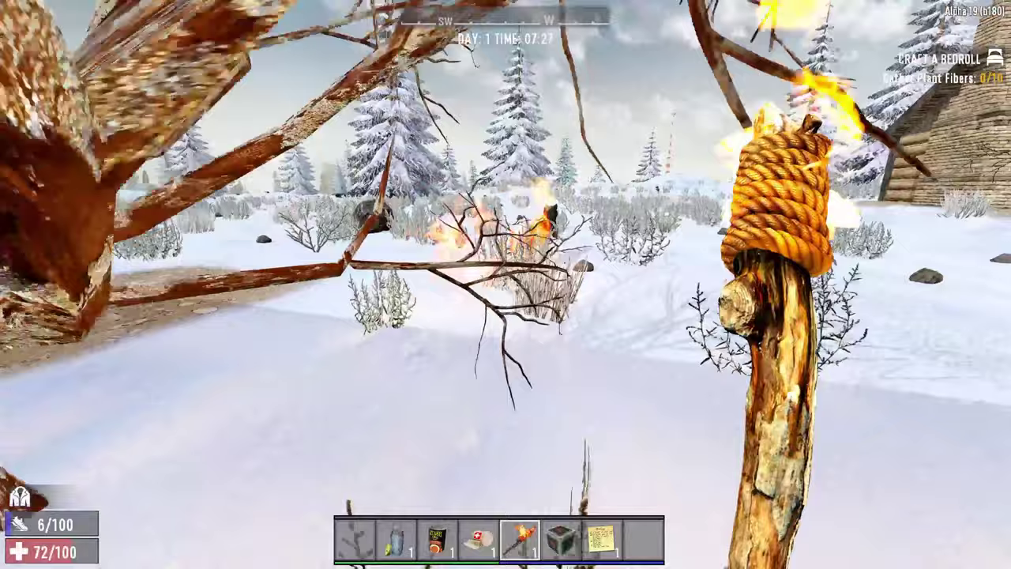
pyautogui.hotkey('shift', 'w')
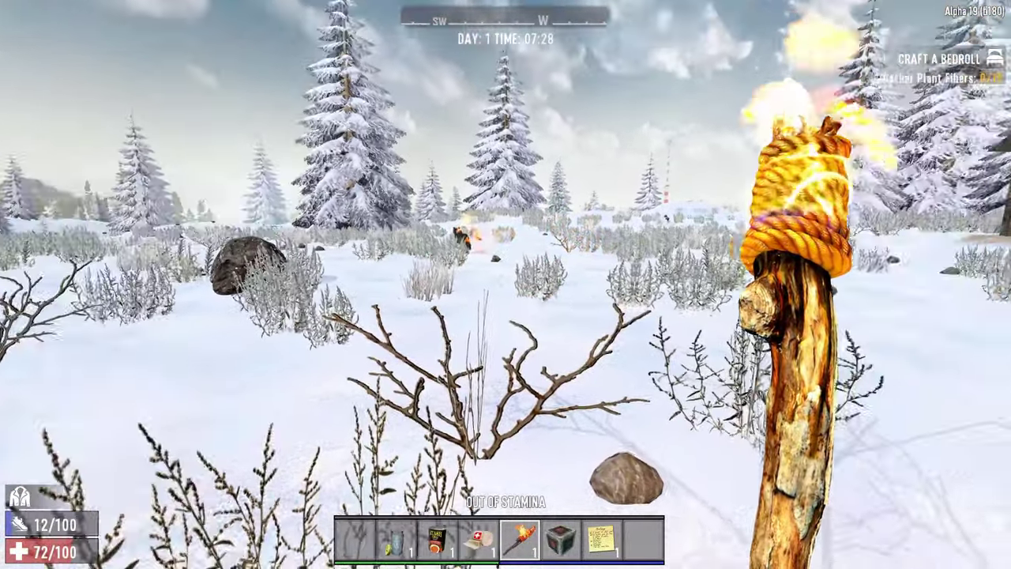
pyautogui.press('w')
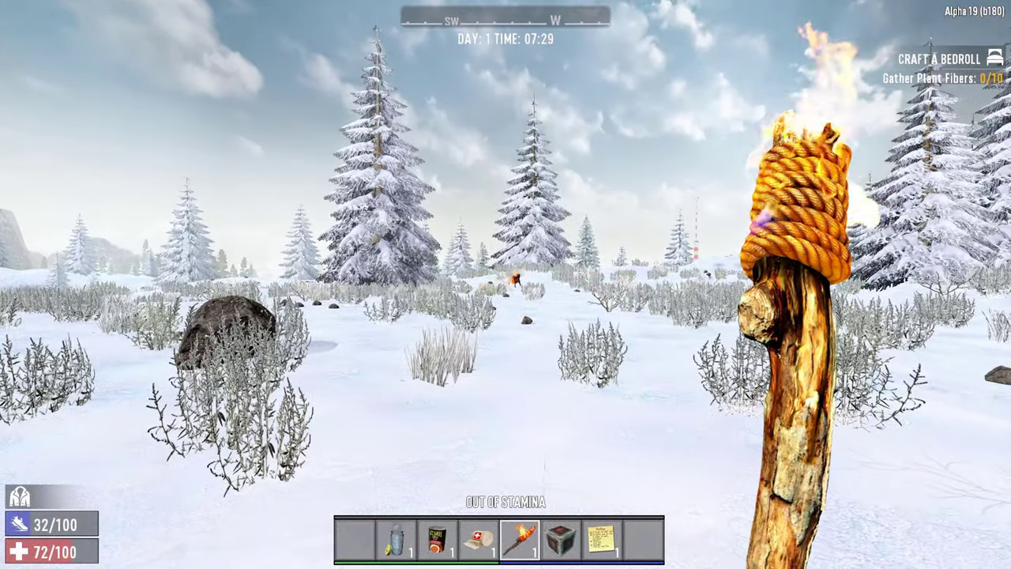